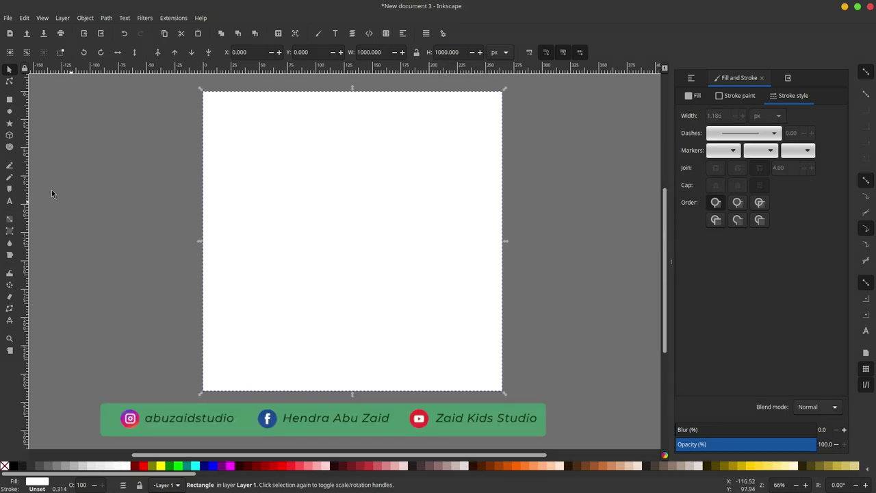
Pick the Rectangle tool to start drawing shapes on the page
left_click(10, 100)
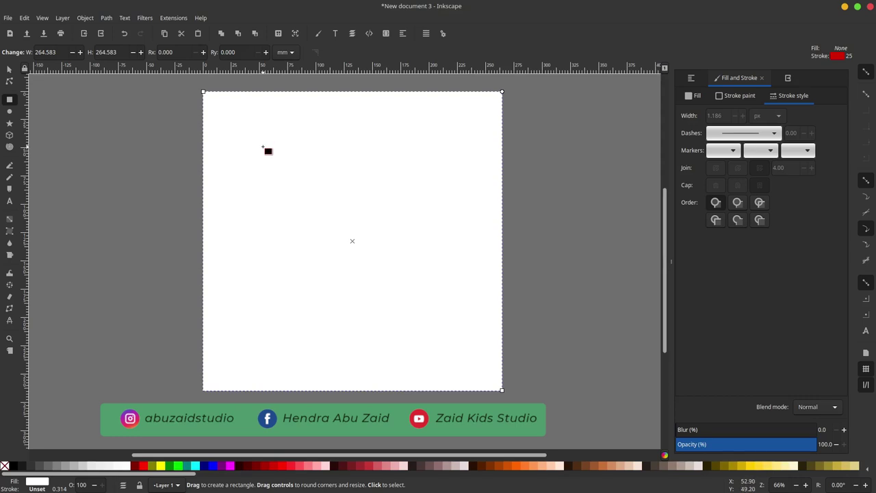
Draw a red-outlined square on the page and duplicate it
left_click_drag(262, 147, 443, 339)
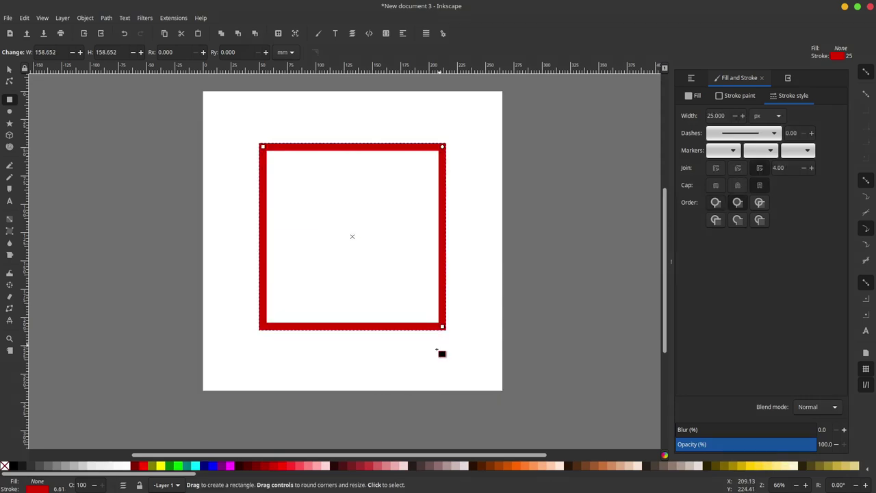
left_click(10, 70)
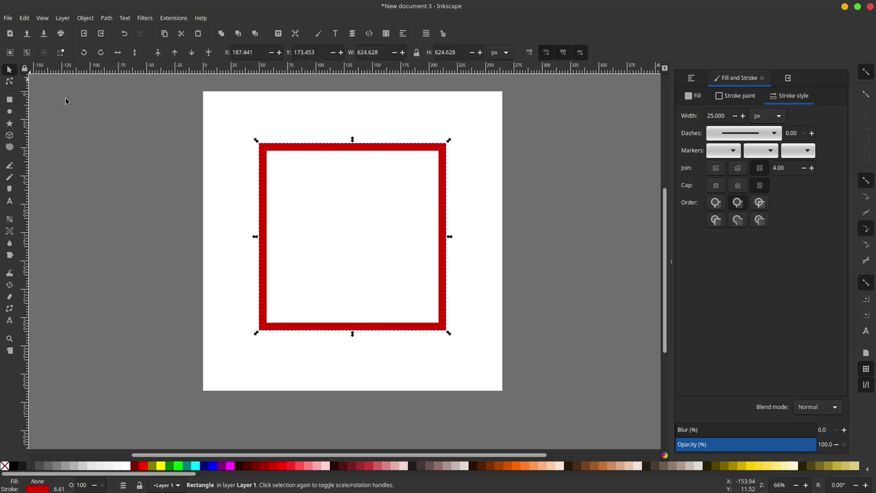
right_click(352, 154)
left_click(384, 215)
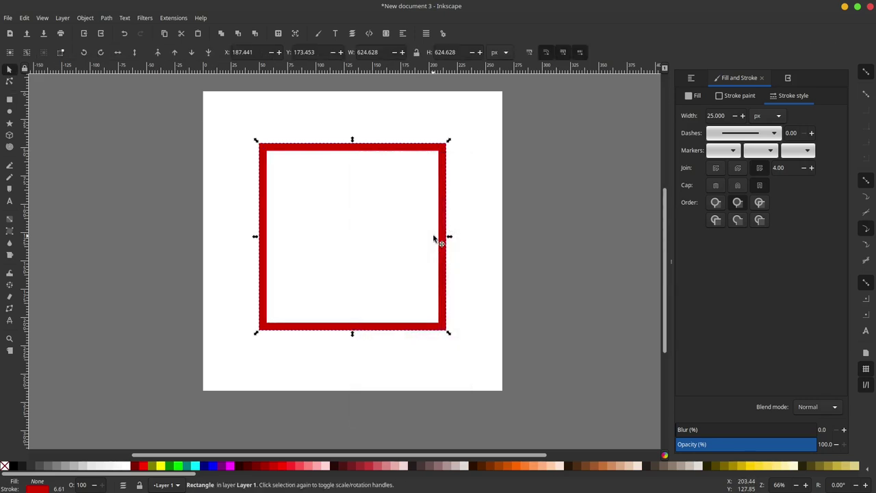
Narrow the duplicate evenly about its centre to 325 px wide
left_click_drag(449, 236, 402, 238)
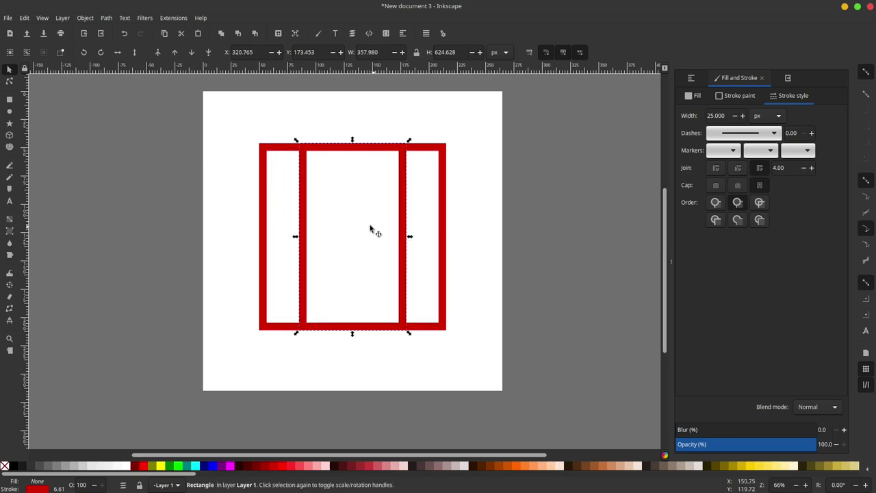
scroll(356, 143, "up", 1)
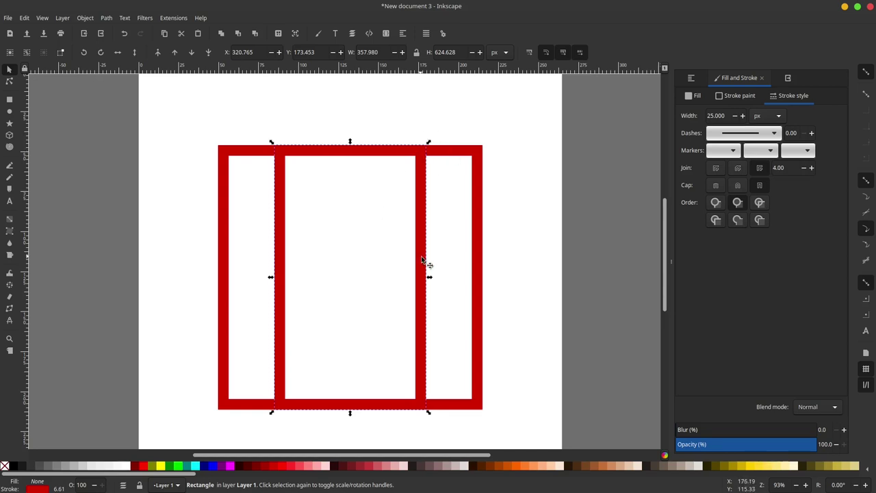
left_click_drag(430, 278, 422, 280)
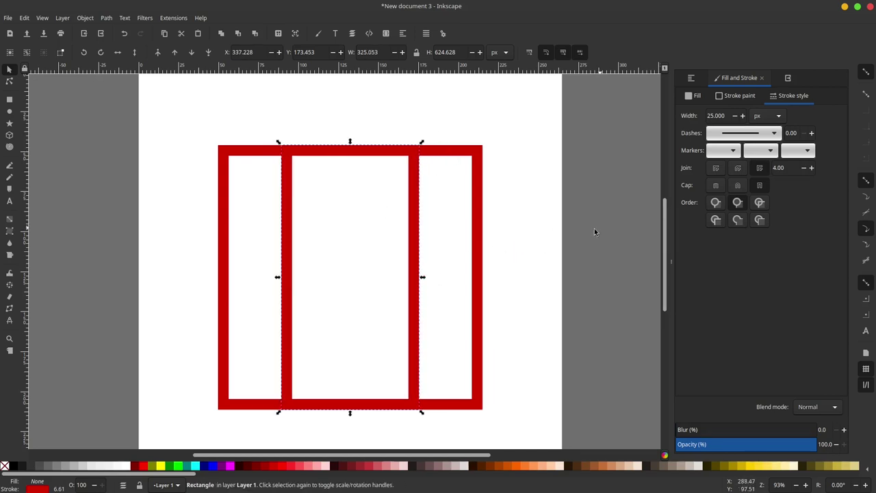
scroll(430, 269, "down", 1)
Give the middle rectangle a green outline and stretch it up to 806 px tall
left_click(423, 288)
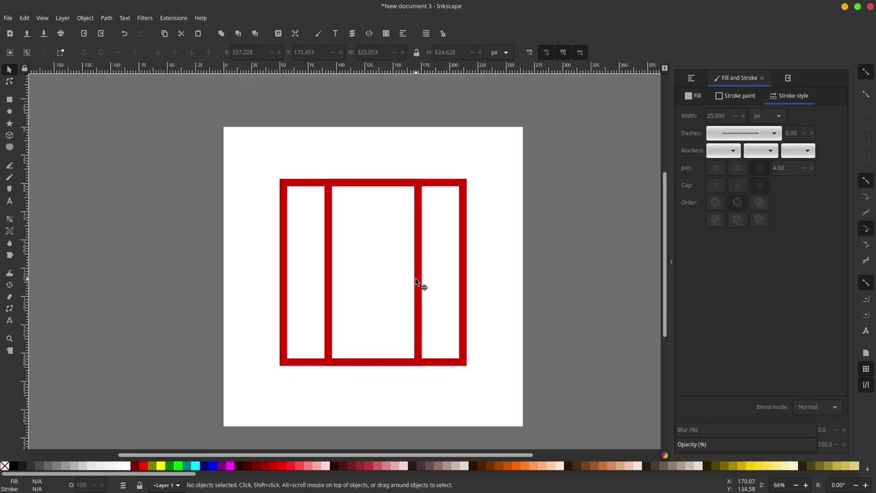
left_click(178, 466, "shift")
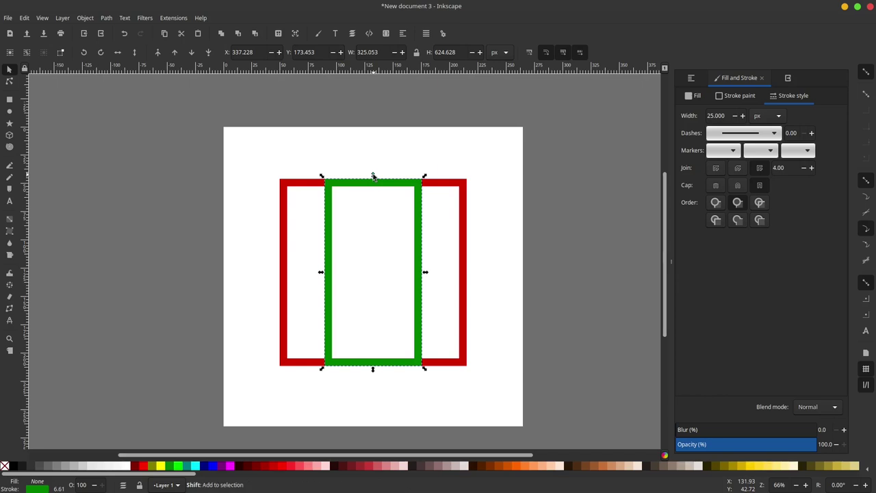
mouse_move(372, 174)
left_mouse_down()
mouse_move(367, 182)
mouse_move(372, 156)
left_mouse_up()
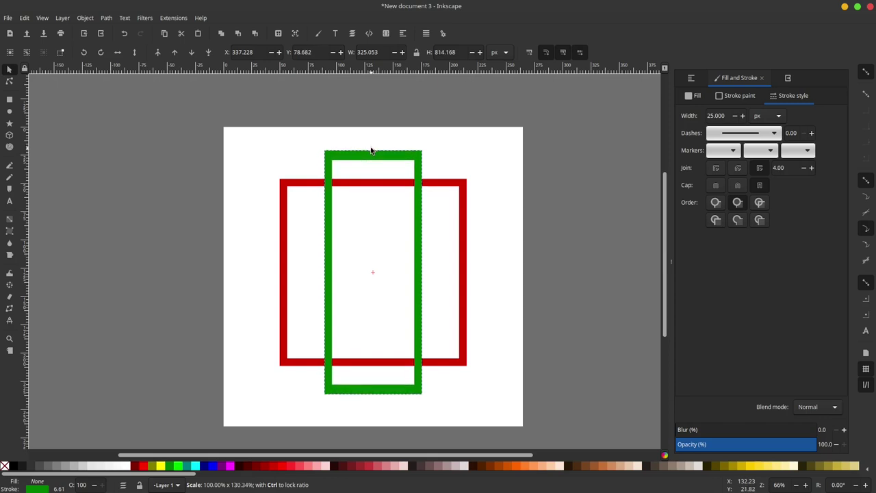
left_click_drag(371, 152, 371, 148)
Convert the green rectangle into an editable path
scroll(371, 149, "up", 1, "ctrl")
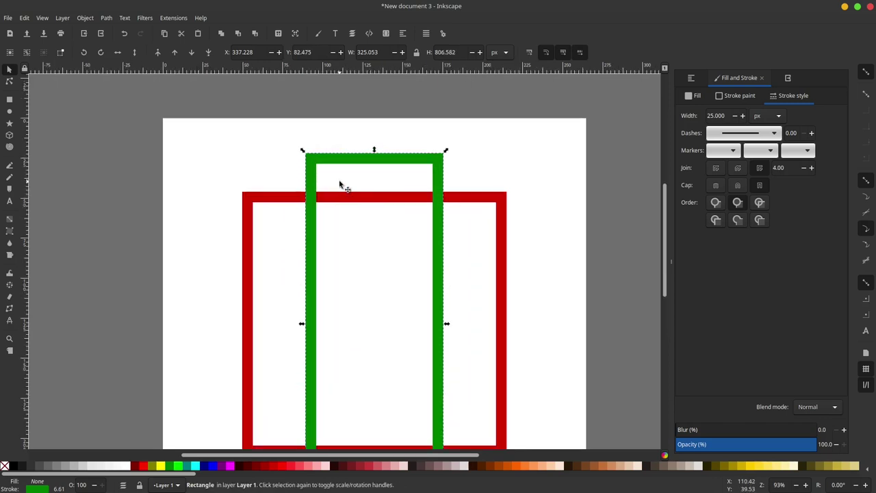
scroll(312, 196, "up", 3, "ctrl")
scroll(302, 234, "down", 2, "ctrl")
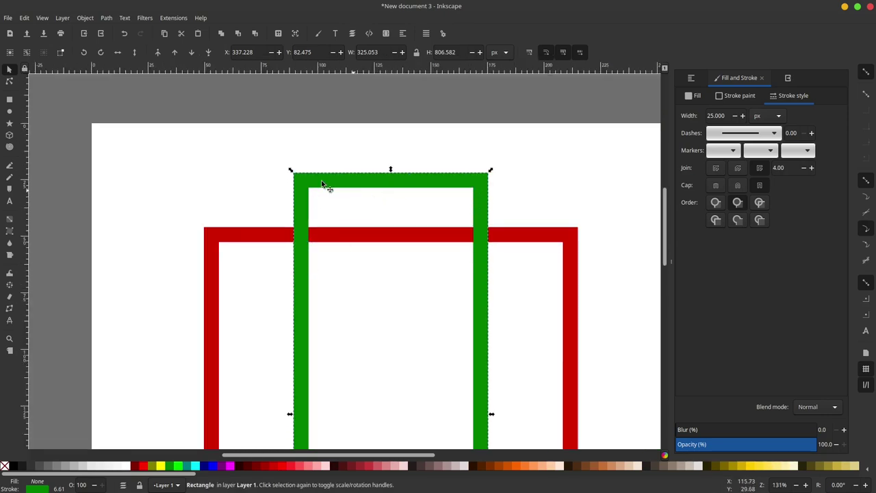
left_click(107, 18)
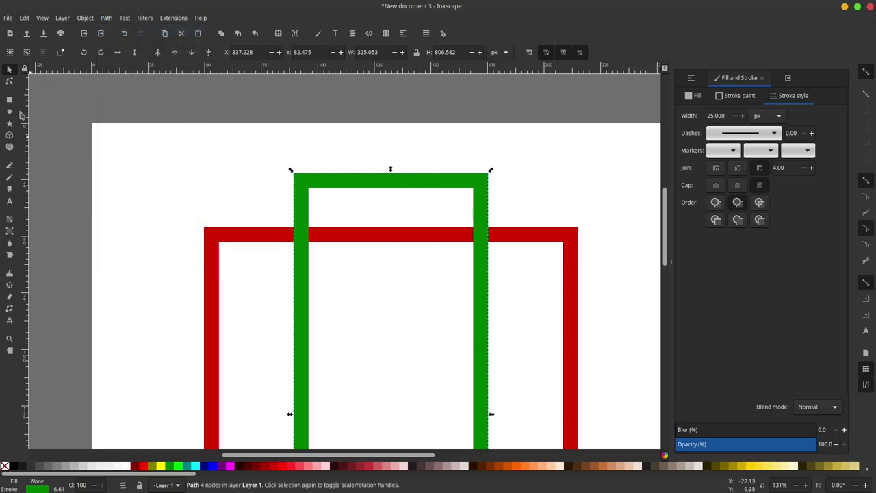
Insert a new node midway along the green path's top edge
left_click(11, 83)
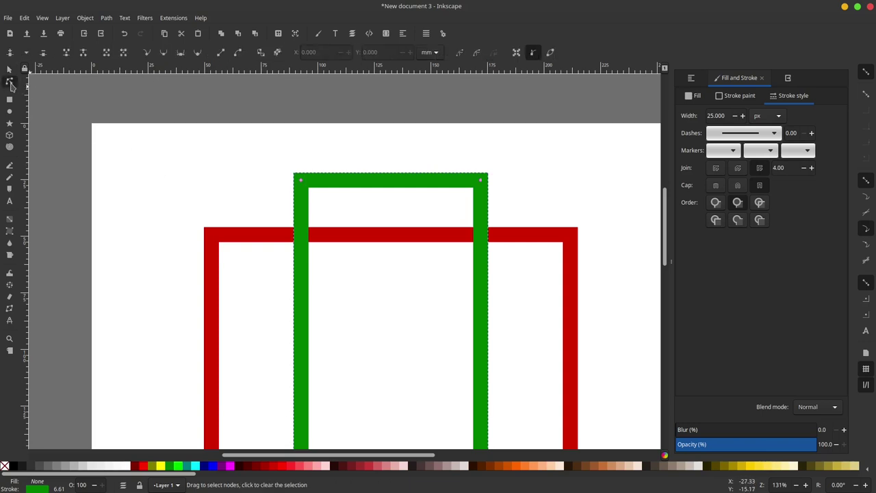
mouse_move(241, 142)
left_mouse_down()
mouse_move(342, 190)
mouse_move(562, 201)
left_mouse_up()
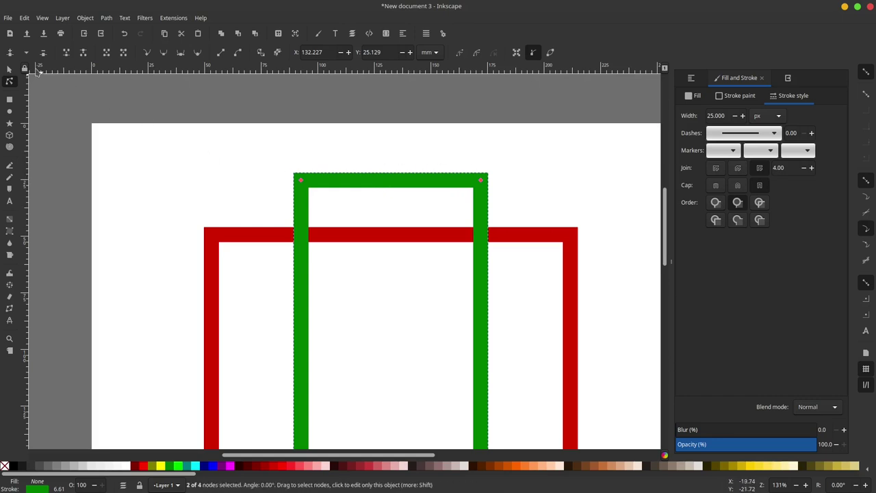
left_click(10, 53)
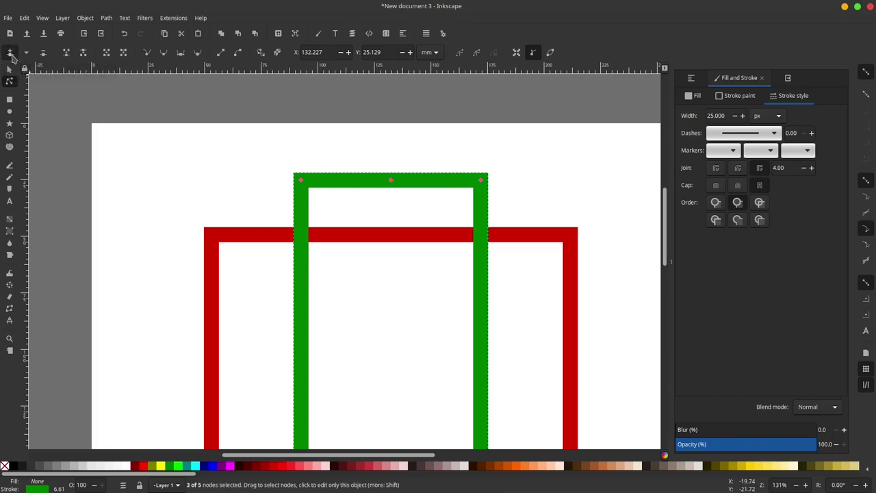
left_click(391, 190)
scroll(391, 189, "up", 1)
left_click(421, 177)
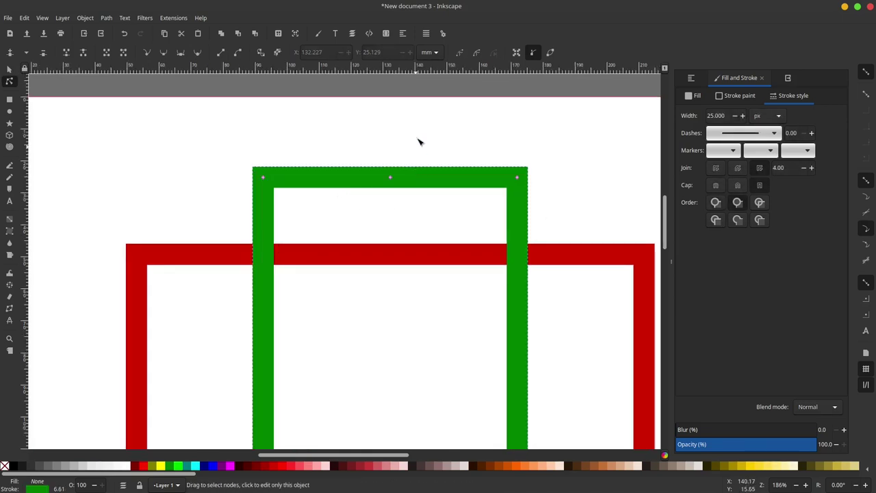
Lift the top-middle node into a peak and lower both roof corner nodes
left_click_drag(452, 127, 358, 239)
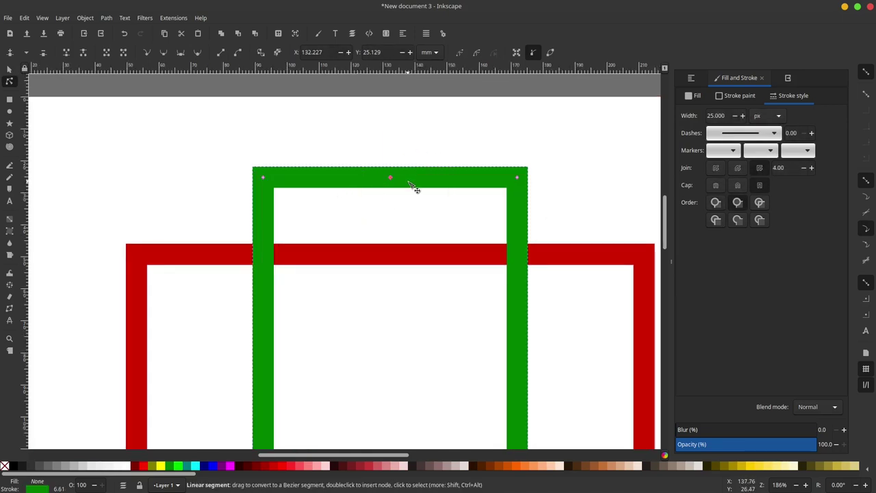
mouse_move(391, 177)
left_mouse_down()
mouse_move(377, 141)
mouse_move(387, 184)
mouse_move(377, 162)
mouse_move(381, 215)
mouse_move(383, 114)
mouse_move(383, 198)
left_mouse_up()
mouse_move(390, 133)
left_mouse_down()
mouse_move(393, 182)
mouse_move(393, 123)
left_mouse_up()
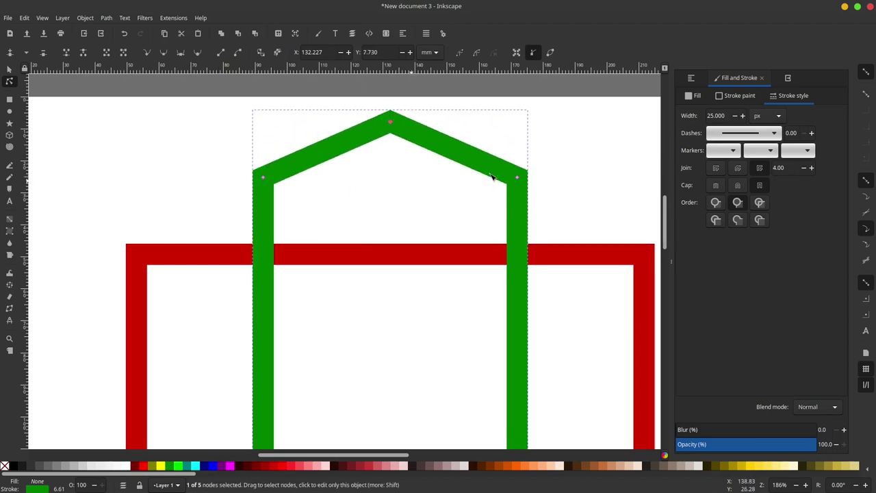
left_click_drag(233, 154, 596, 197)
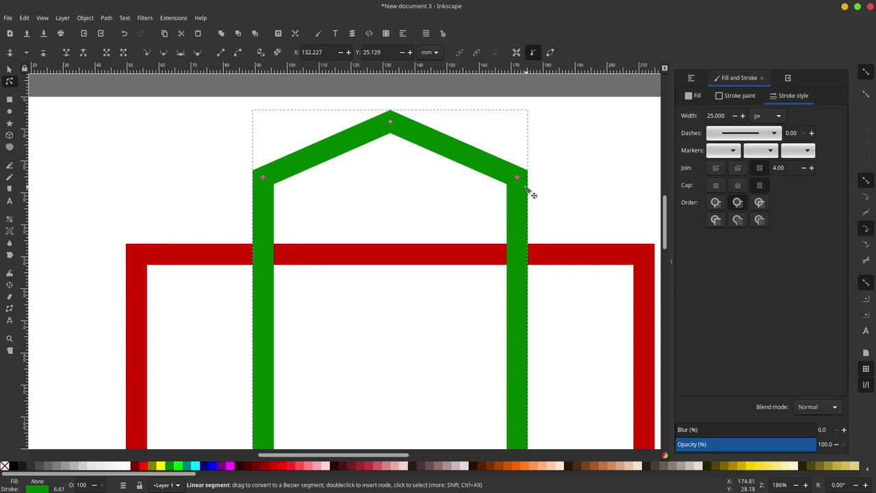
left_click_drag(520, 179, 517, 215)
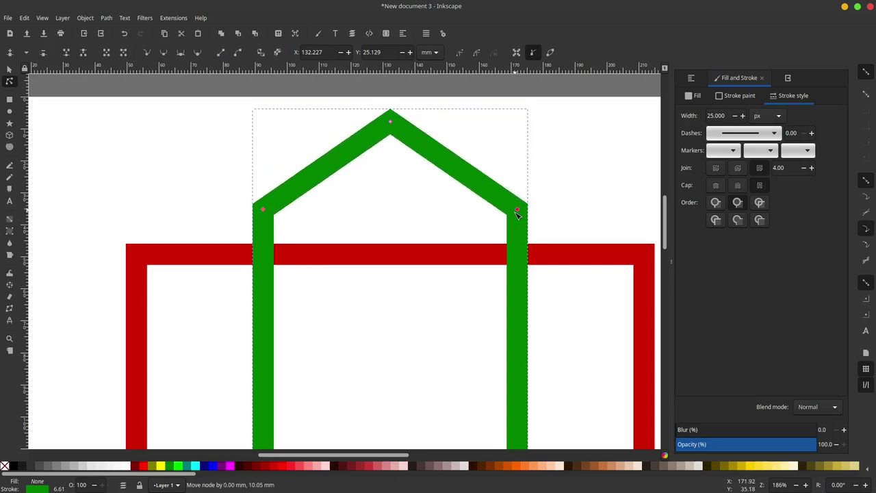
left_click(265, 215)
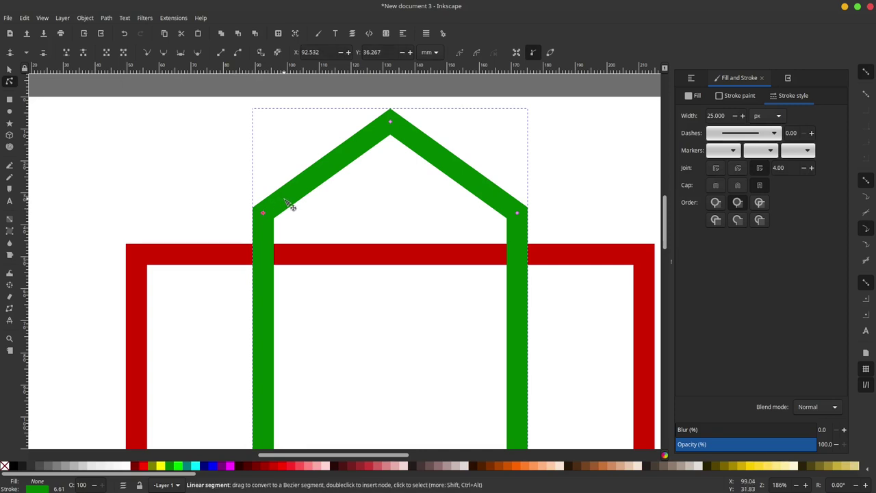
Bend the left roof edge into a curve and lower its corner node
left_click_drag(285, 199, 300, 168)
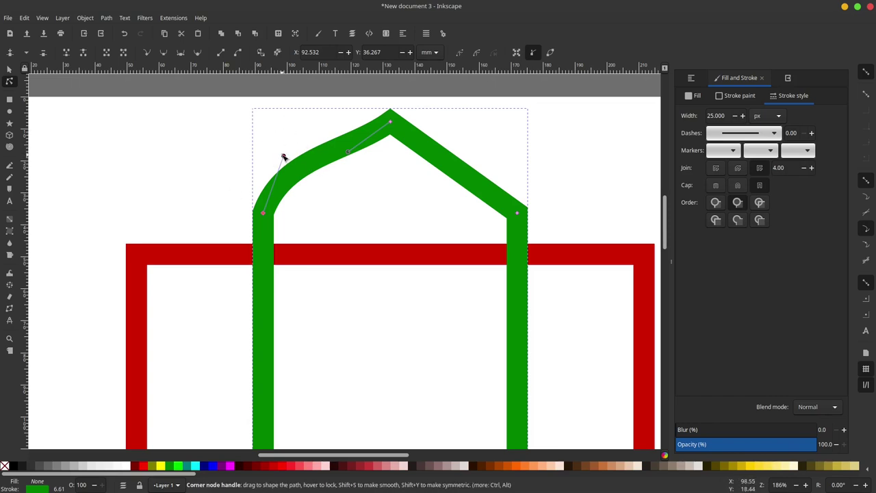
mouse_move(284, 157)
left_mouse_down()
mouse_move(258, 165)
mouse_move(246, 201)
mouse_move(263, 125)
mouse_move(265, 168)
mouse_move(267, 159)
left_mouse_up()
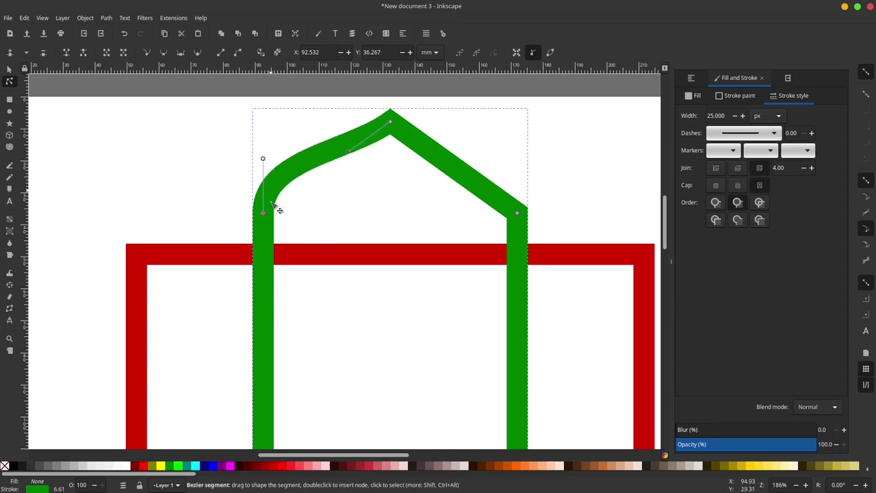
left_click_drag(264, 214, 265, 229)
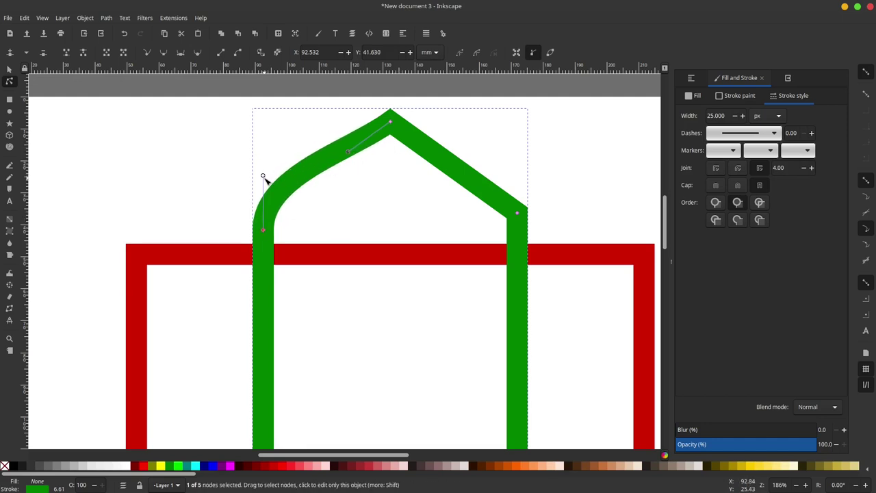
left_click_drag(262, 176, 263, 157)
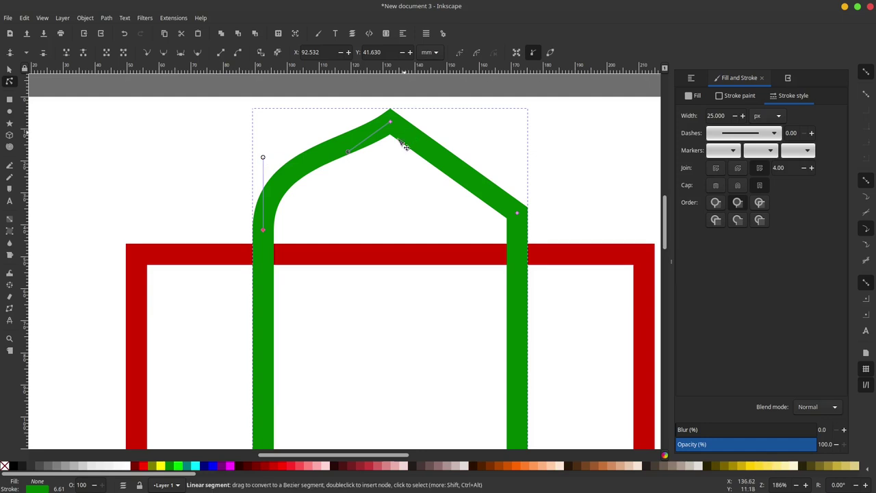
scroll(405, 113, "up", 2, "ctrl")
Fine-tune the roof tip and left arch height into an S-shaped ogee curve
left_click_drag(377, 128, 374, 144)
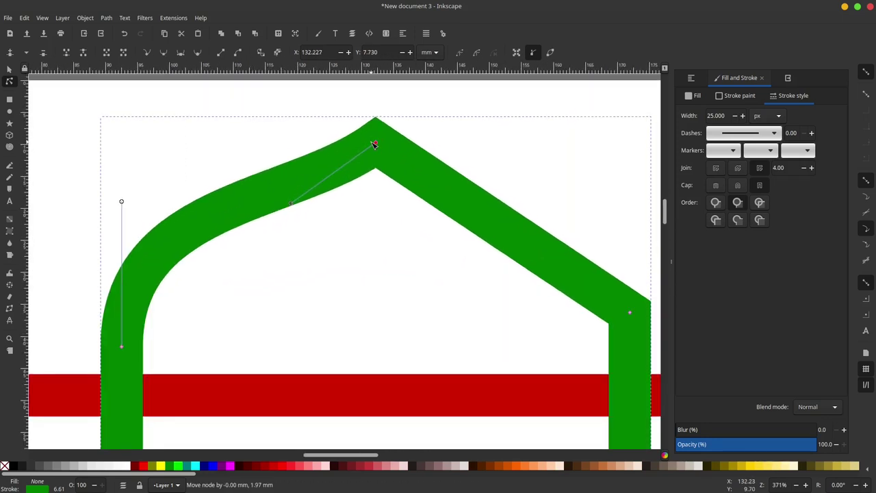
scroll(374, 147, "down", 2, "ctrl")
scroll(358, 162, "down", 1, "ctrl")
scroll(299, 192, "up", 2, "ctrl")
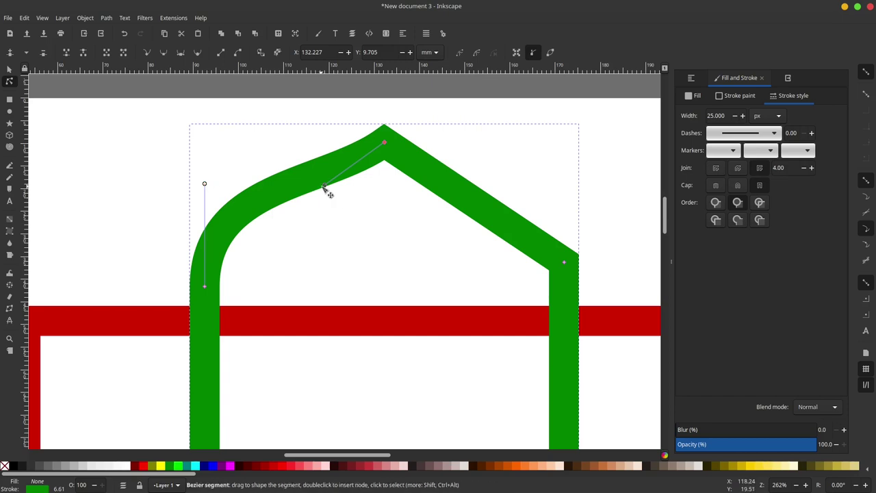
left_click_drag(325, 185, 333, 190)
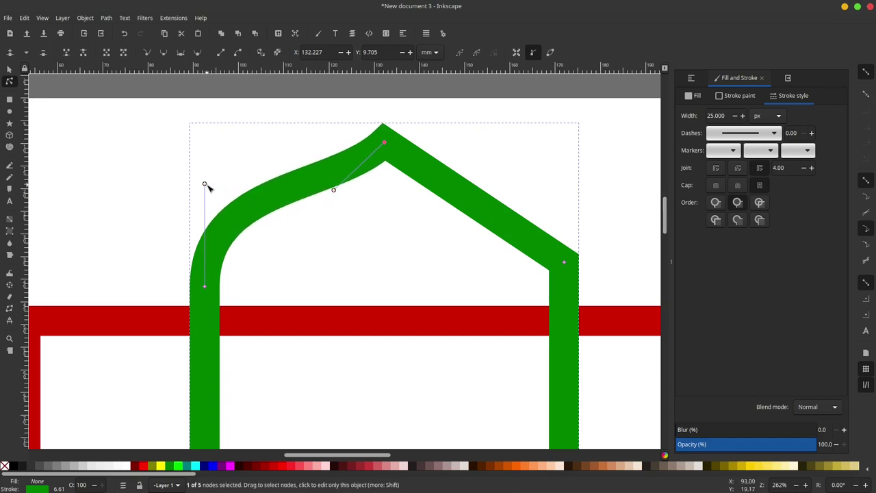
left_click_drag(207, 185, 208, 176)
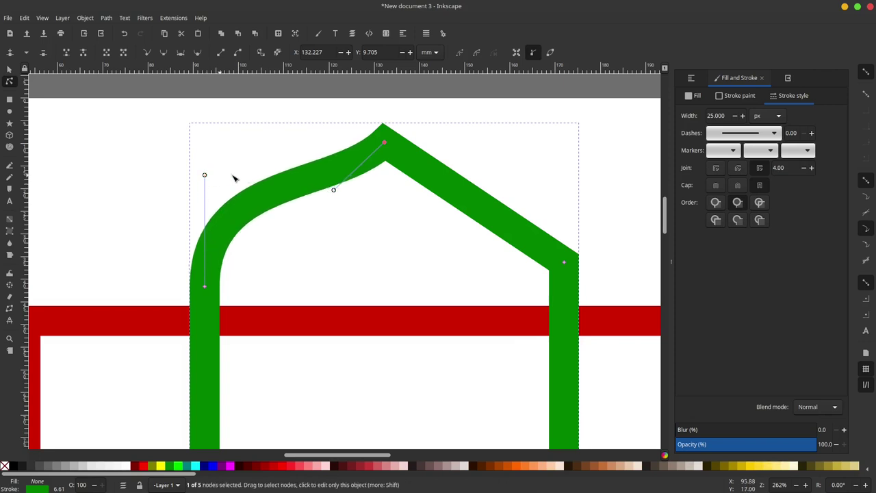
scroll(226, 176, "down", 2, "ctrl")
scroll(274, 182, "down", 1, "ctrl")
Delete the green path's right-side segments, leaving only the left half arch
scroll(305, 164, "down", 2, "ctrl")
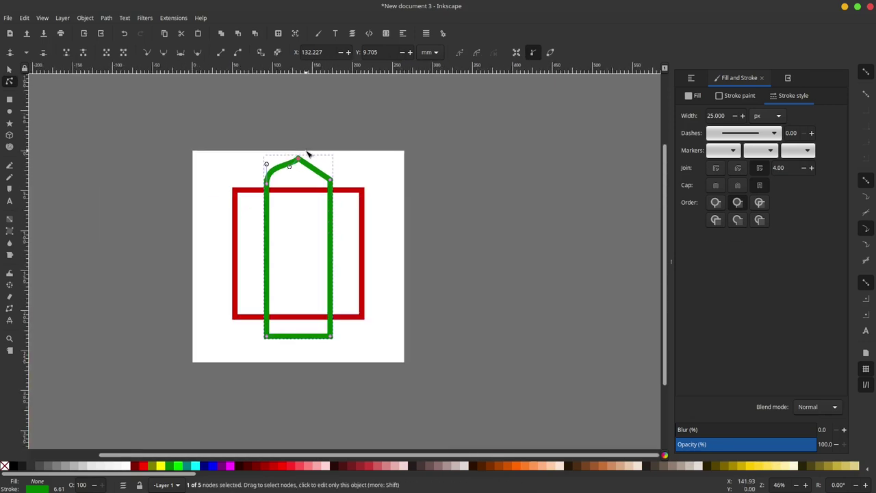
scroll(308, 154, "up", 1, "ctrl")
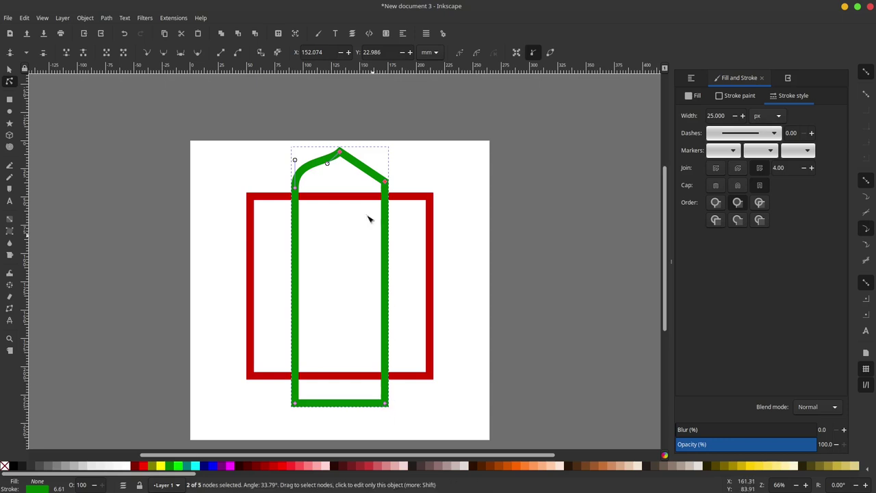
mouse_move(321, 103)
left_mouse_down()
mouse_move(341, 134)
mouse_move(434, 438)
left_mouse_up()
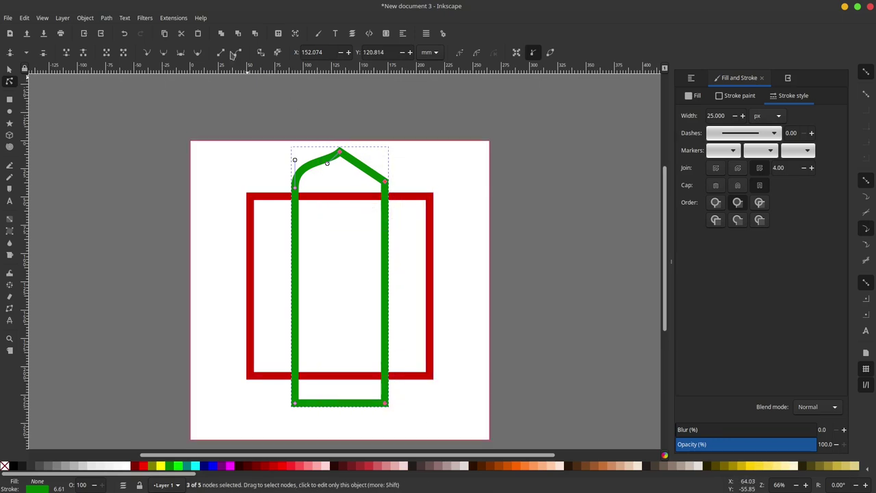
left_click(123, 52)
scroll(338, 165, "up", 2)
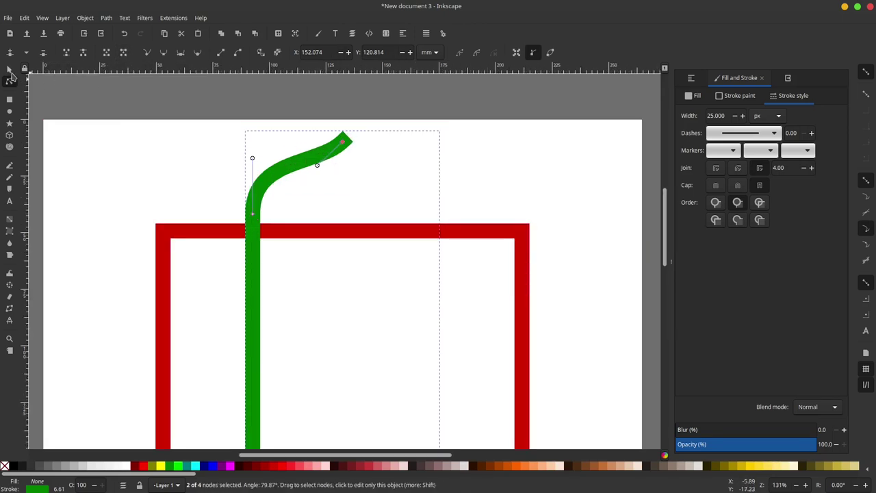
Duplicate the half arch and flip the copy horizontally
left_click(10, 71)
right_click(310, 157)
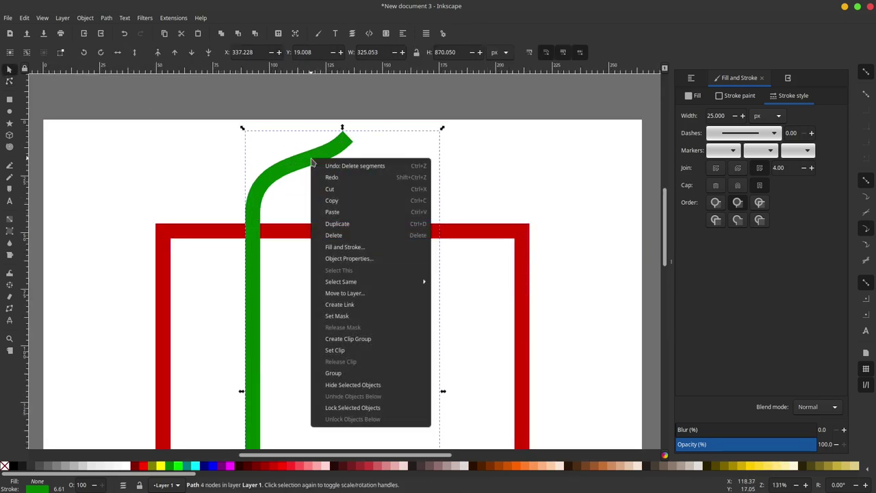
left_click(371, 228)
scroll(363, 176, "down", 1)
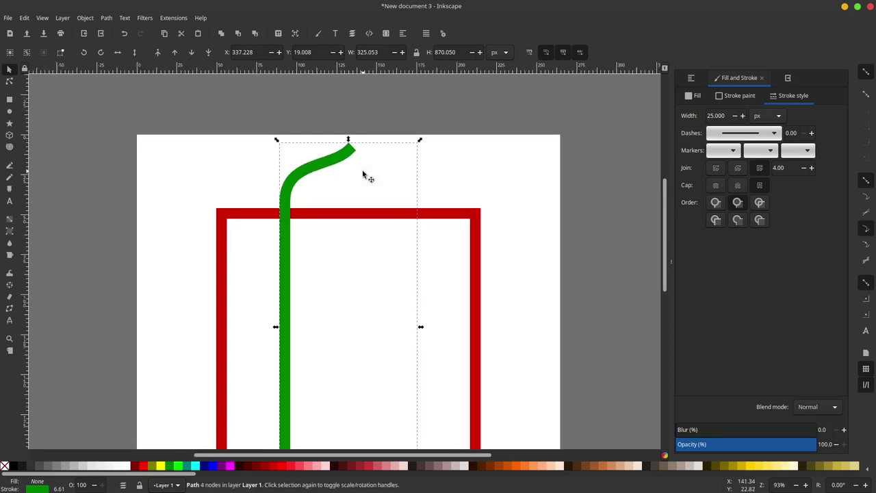
left_click(118, 55)
scroll(360, 153, "up", 1)
scroll(346, 145, "up", 3)
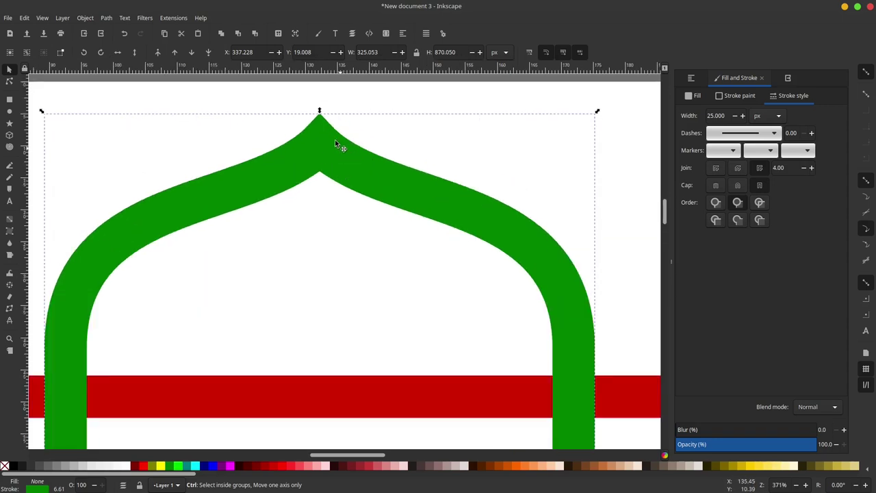
scroll(347, 166, "down", 3)
scroll(352, 168, "down", 1)
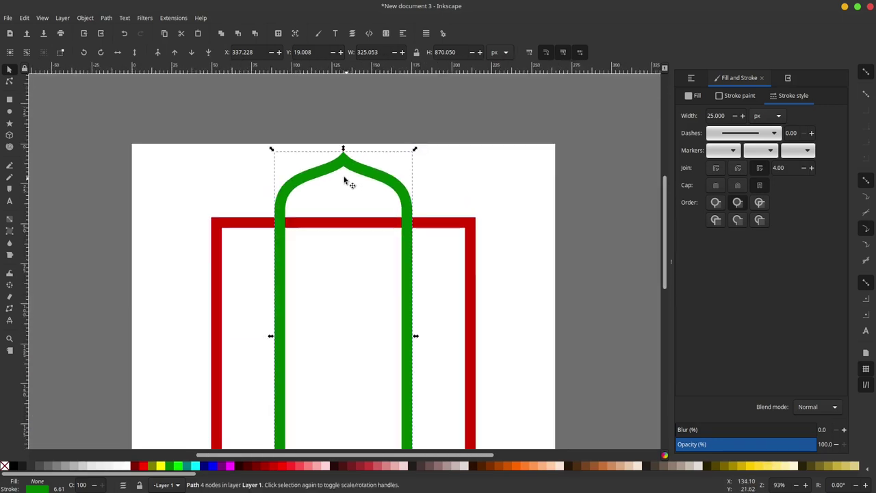
scroll(331, 179, "up", 2)
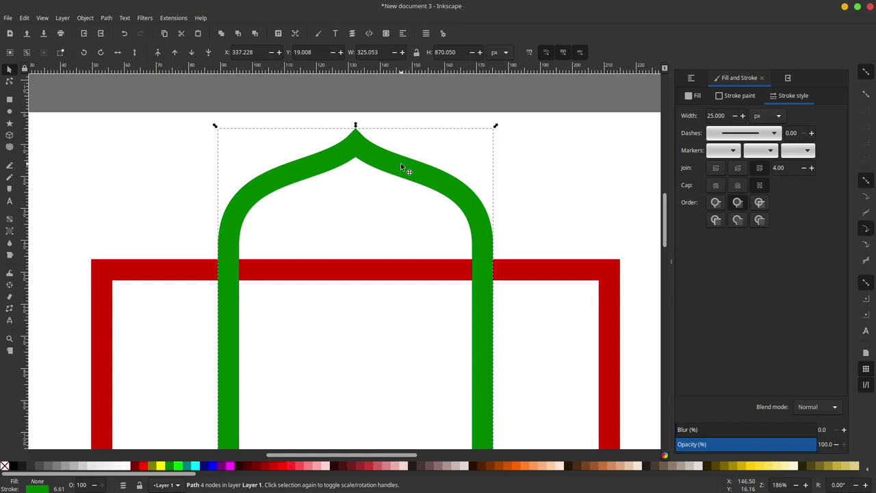
Snap the mirrored half's peak onto the left half's peak
left_click_drag(402, 166, 415, 184)
scroll(352, 137, "up", 3)
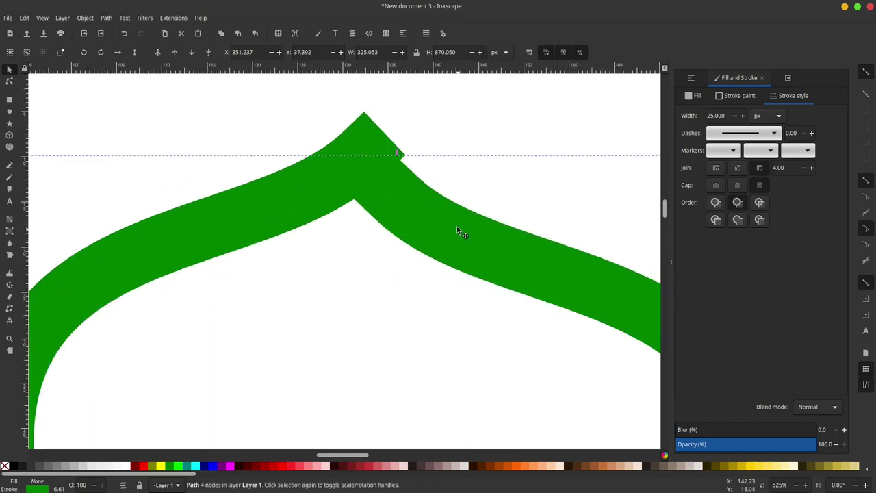
left_click_drag(457, 229, 426, 183)
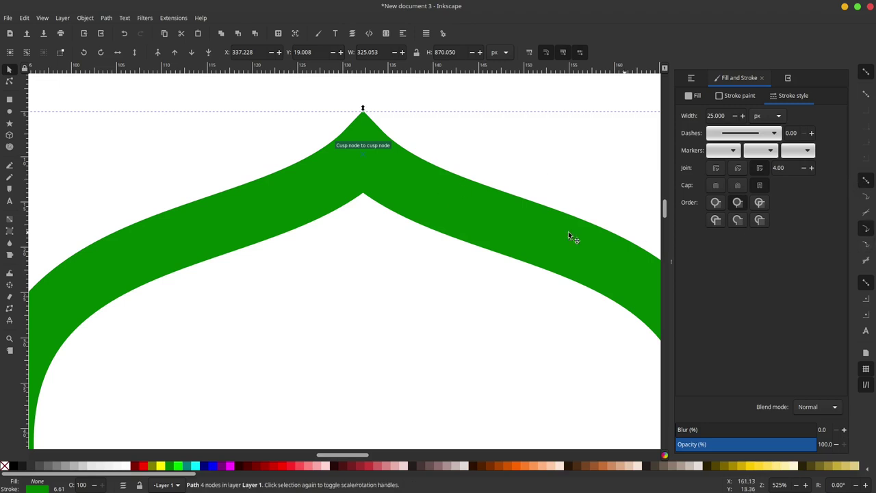
scroll(345, 198, "down", 4)
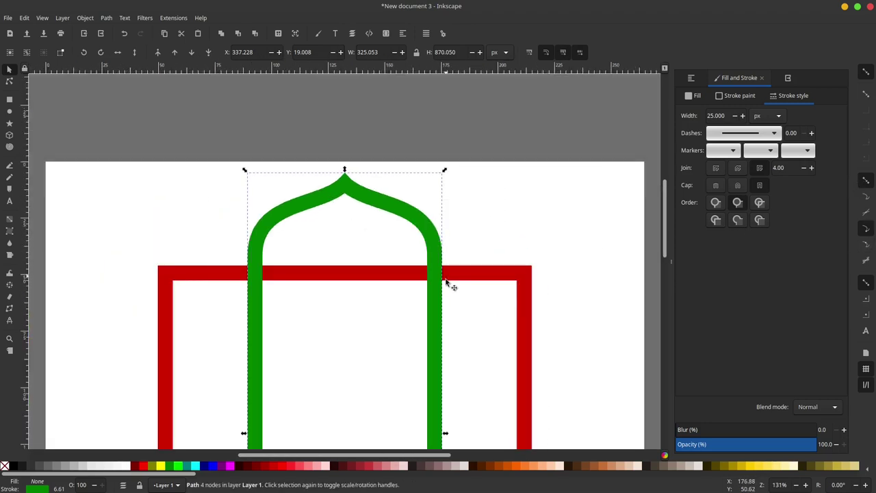
Color the right half orange and select both arch halves together
left_click(520, 467, "shift")
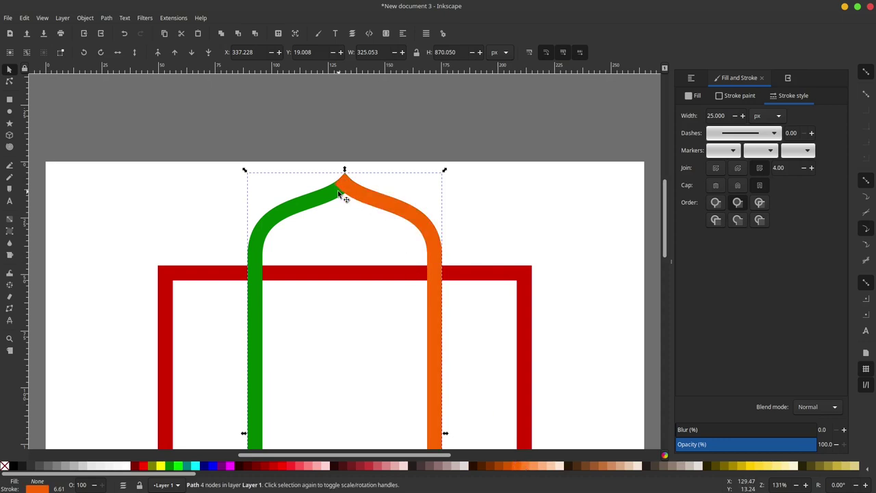
left_click(430, 113)
left_click(421, 224)
key("shift")
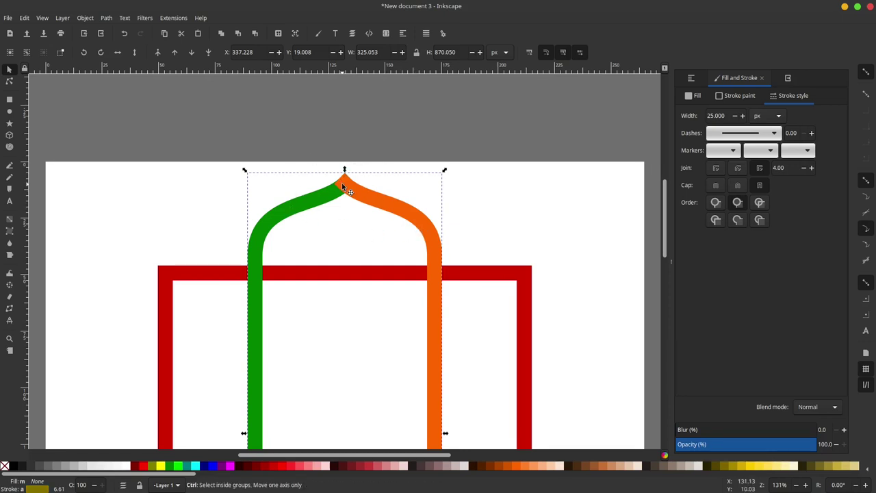
scroll(340, 178, "up", 4)
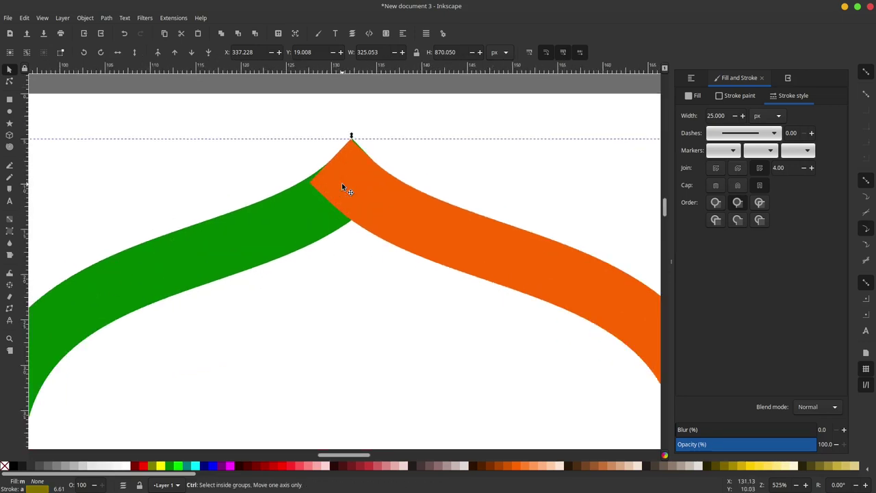
Join the two peak nodes so the halves form one continuous path
left_click(9, 81)
mouse_move(269, 83)
left_mouse_down()
mouse_move(335, 157)
mouse_move(446, 313)
left_mouse_up()
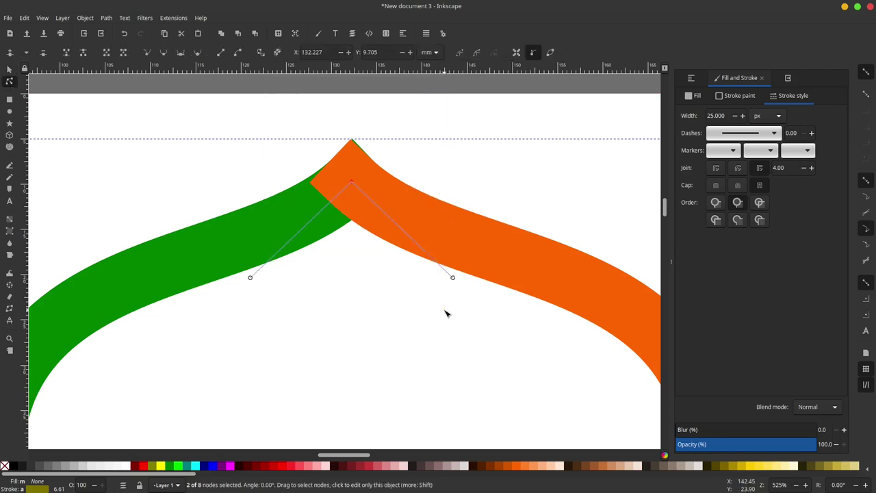
scroll(446, 313, "down", 3)
scroll(427, 290, "up", 2)
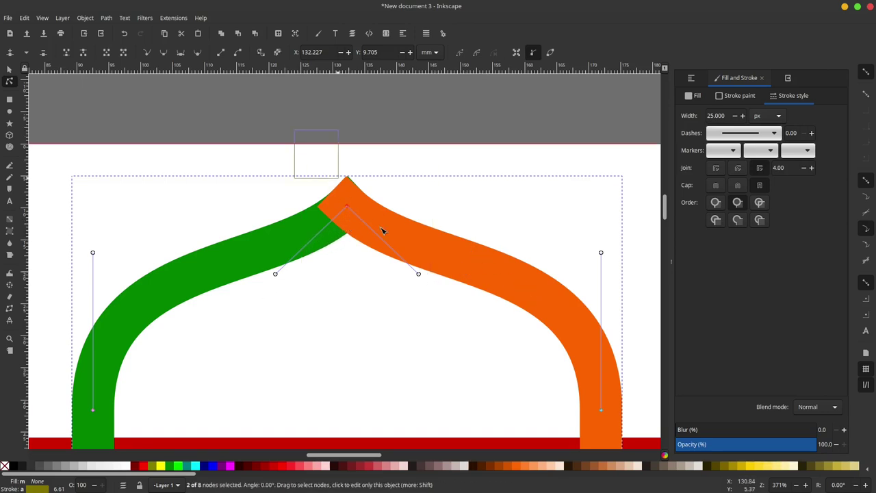
left_click(66, 53)
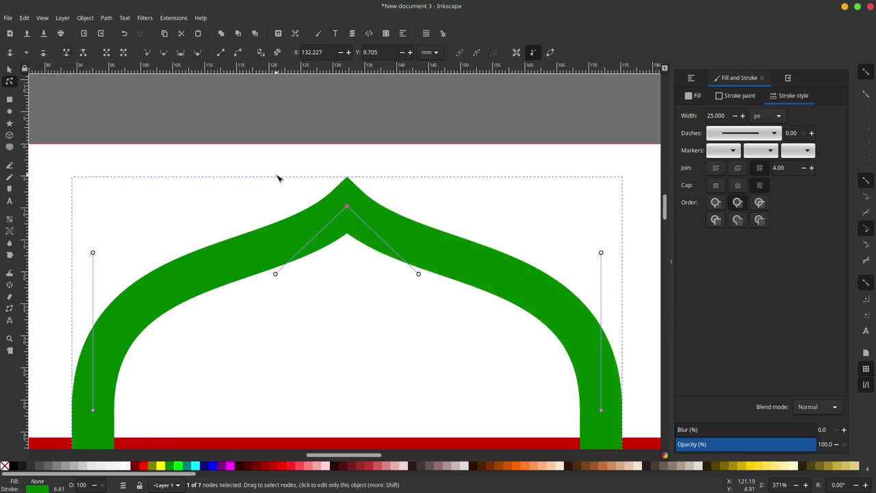
scroll(278, 176, "down", 1)
Draw a large rectangle covering the lower part of the arch
left_click(9, 71)
scroll(274, 180, "down", 4)
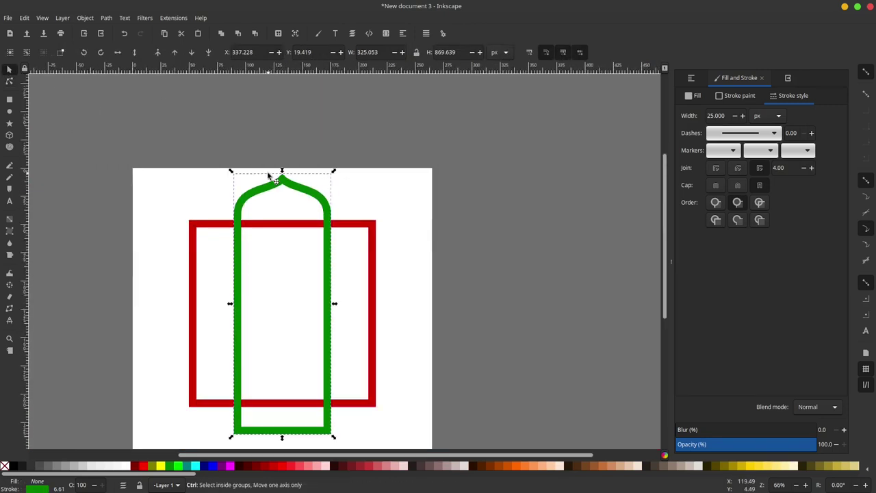
scroll(297, 294, "down", 1)
scroll(294, 301, "up", 2)
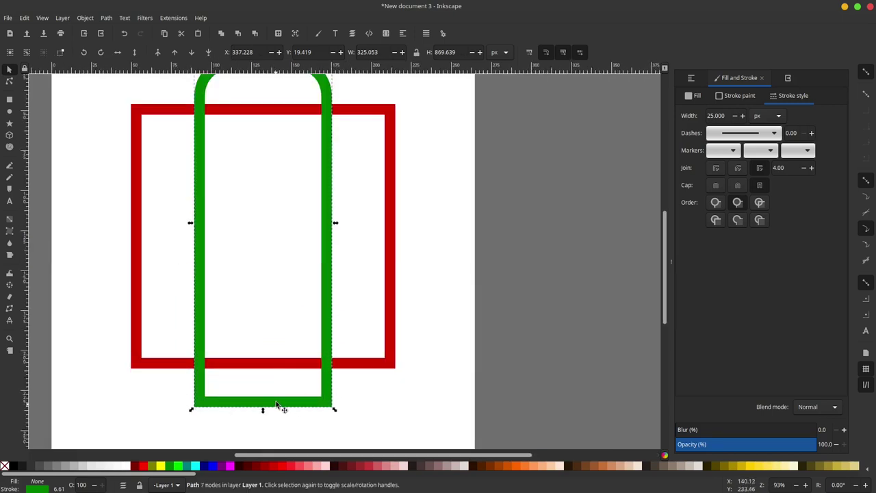
scroll(294, 352, "down", 2)
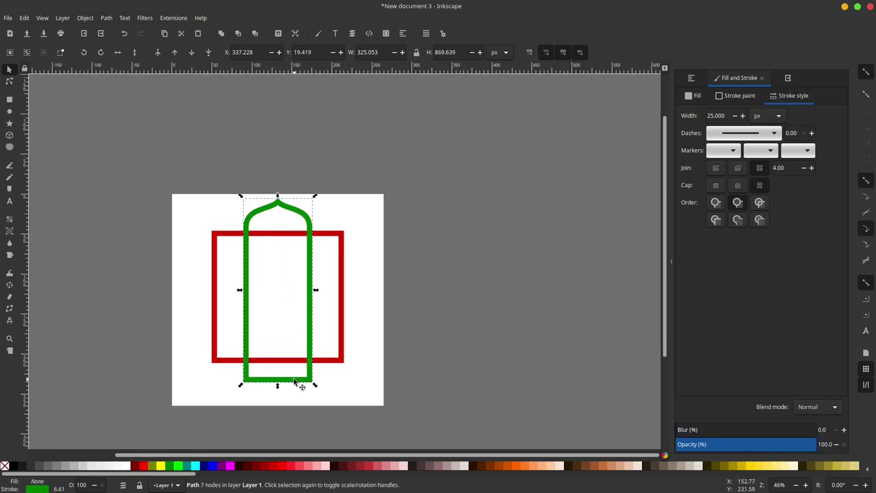
left_click(10, 100)
left_click_drag(484, 275, 171, 421)
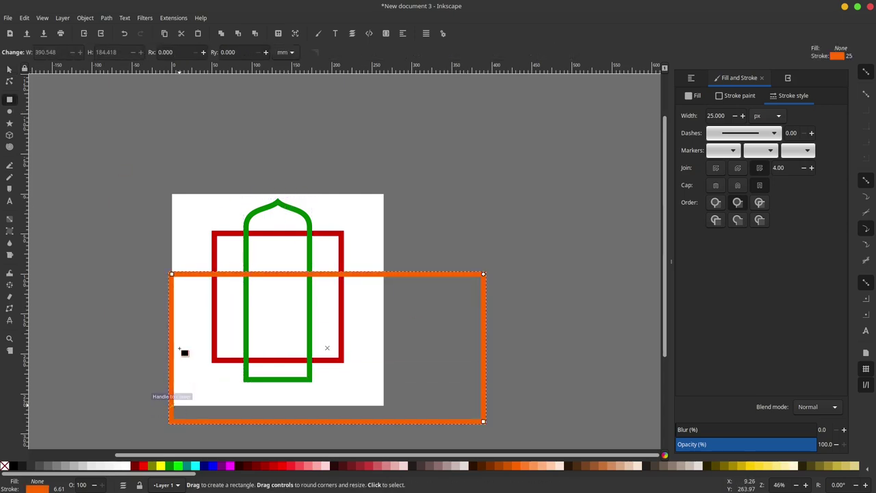
Subtract the rectangle from the arch with Path > Difference, leaving a 371.767 px dome cap
left_click(10, 70)
left_click(285, 206, "shift")
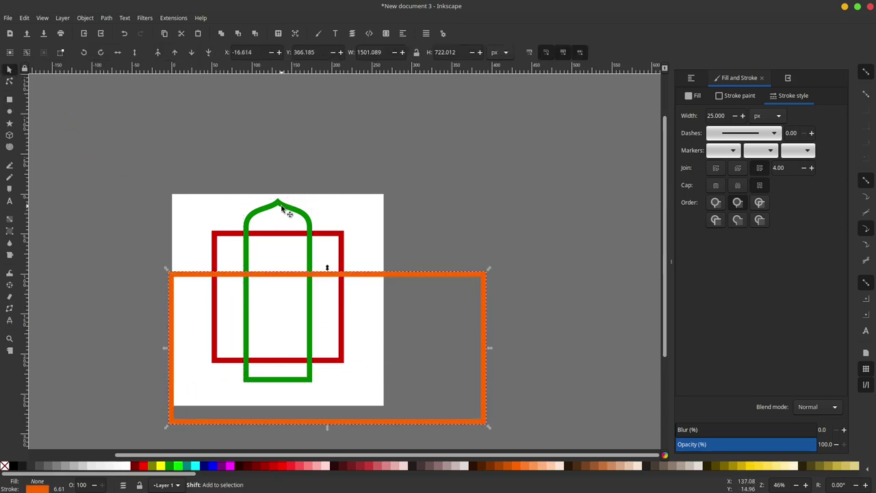
left_click(107, 19)
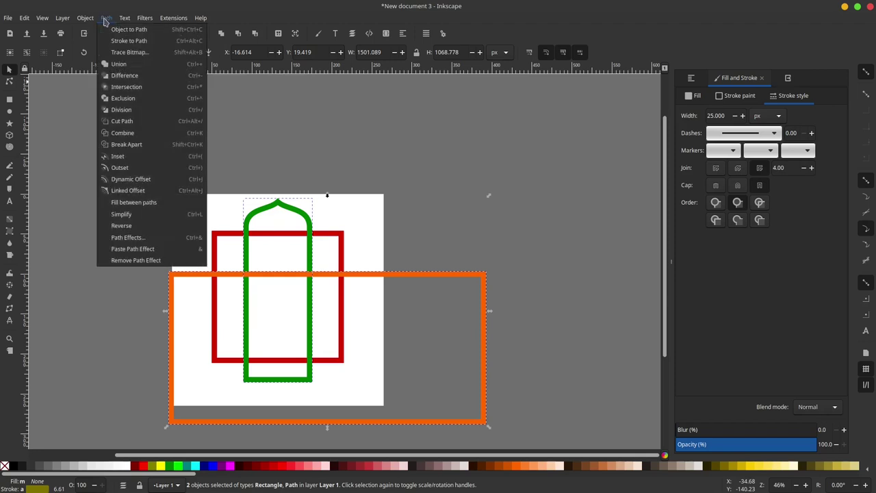
left_click(130, 75)
left_click(319, 268)
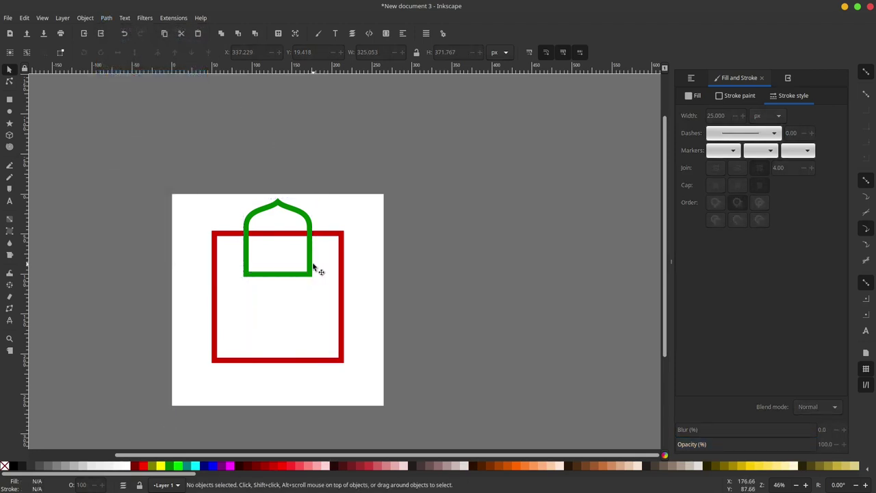
left_click(312, 268)
Duplicate the dome cap, flip it vertically below the original, and union both into one shape
right_click(312, 268)
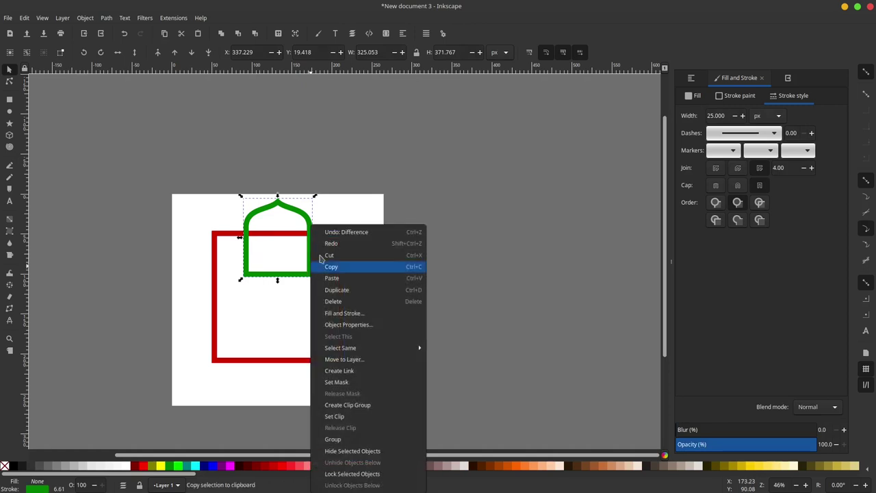
left_click(349, 290)
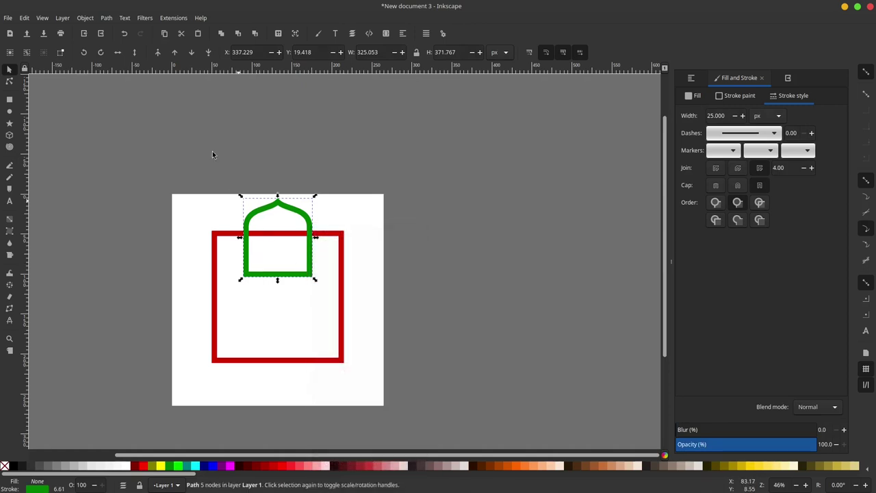
left_click(134, 52)
left_click_drag(294, 209, 295, 278)
left_click(315, 253, "shift")
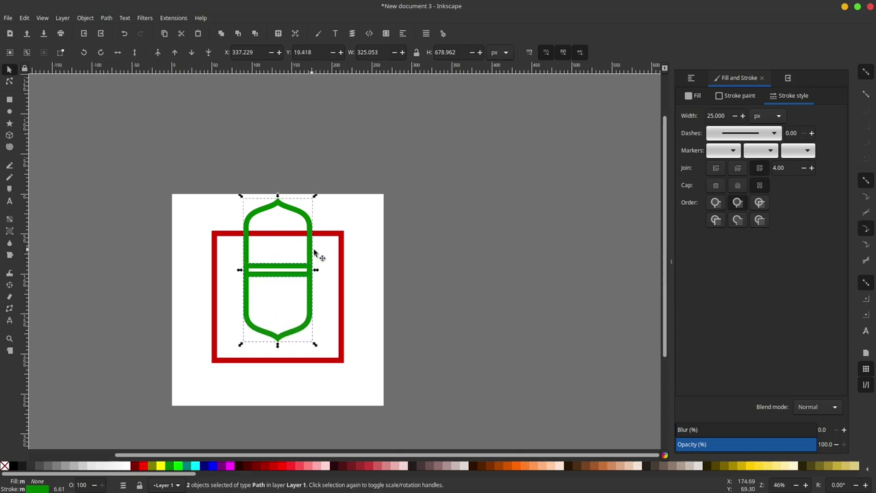
left_click(109, 21)
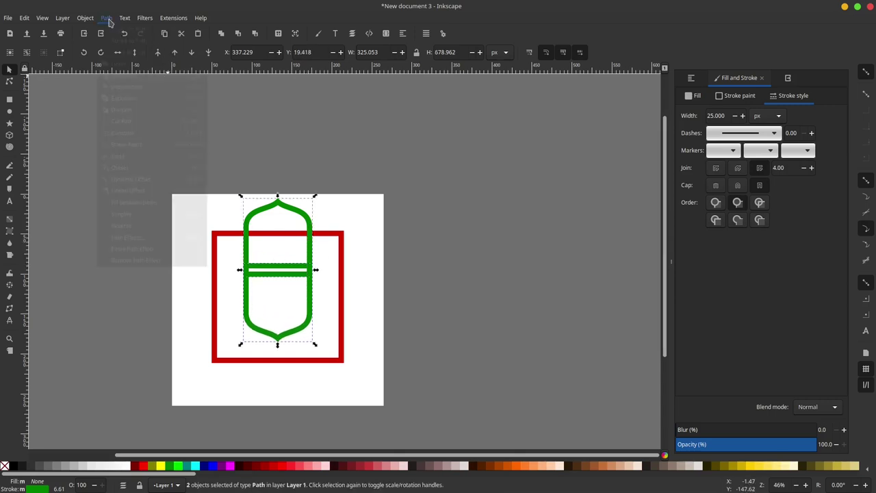
left_click(119, 63)
left_click(279, 190)
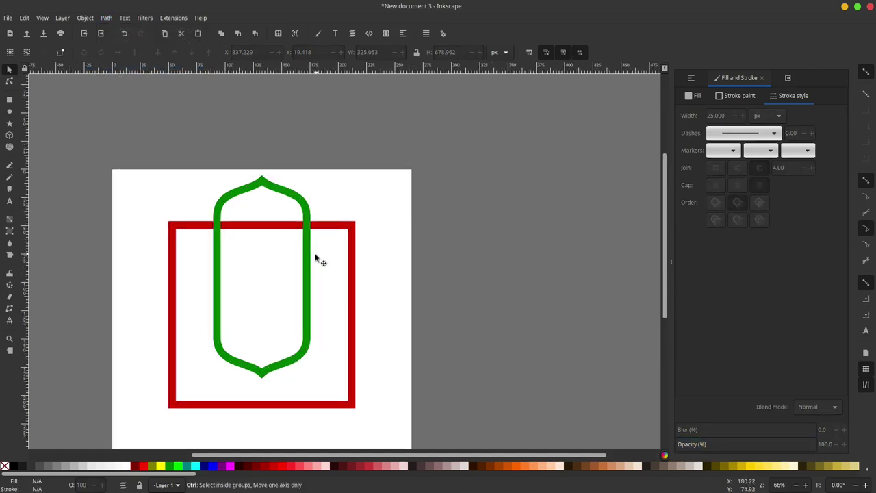
Move the green path down into the red square, undoing an attempted upward stretch
left_click(313, 255)
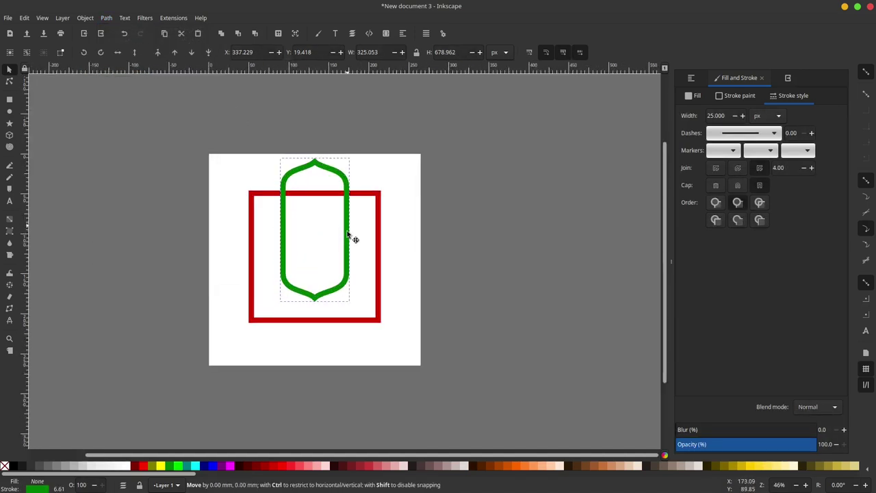
left_click_drag(345, 222, 345, 247)
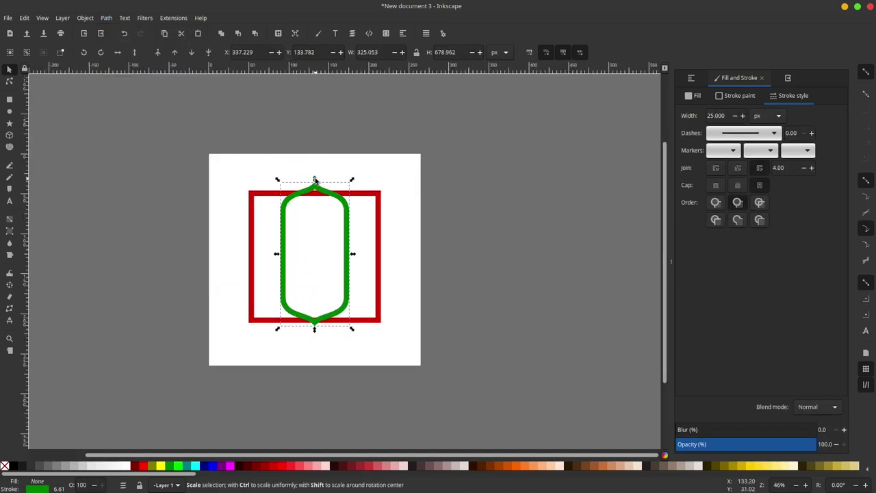
left_click_drag(314, 178, 313, 157)
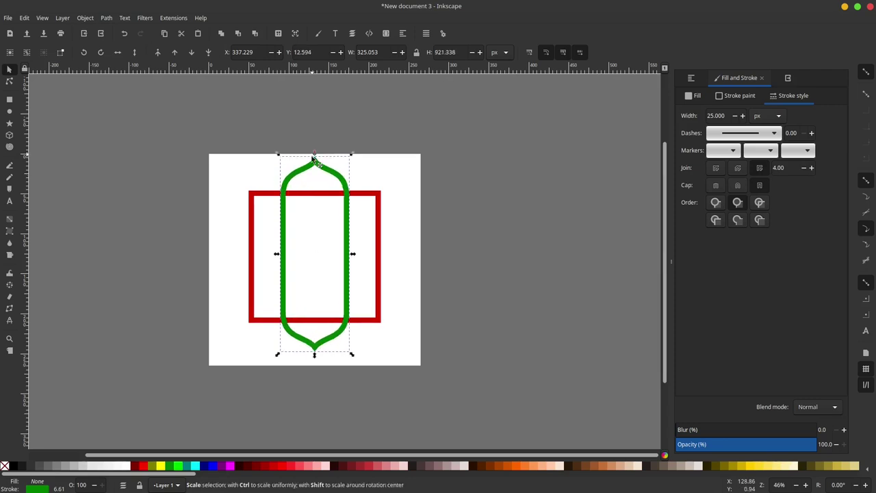
key("ctrl+z")
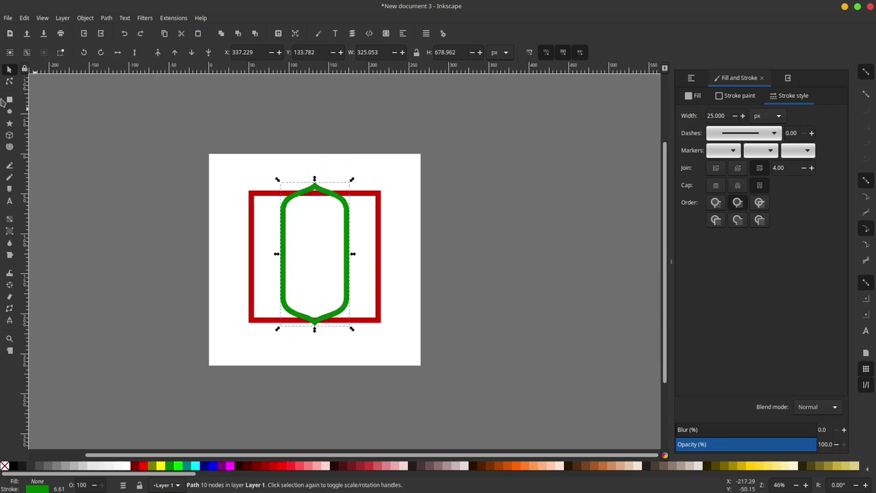
left_click(10, 81)
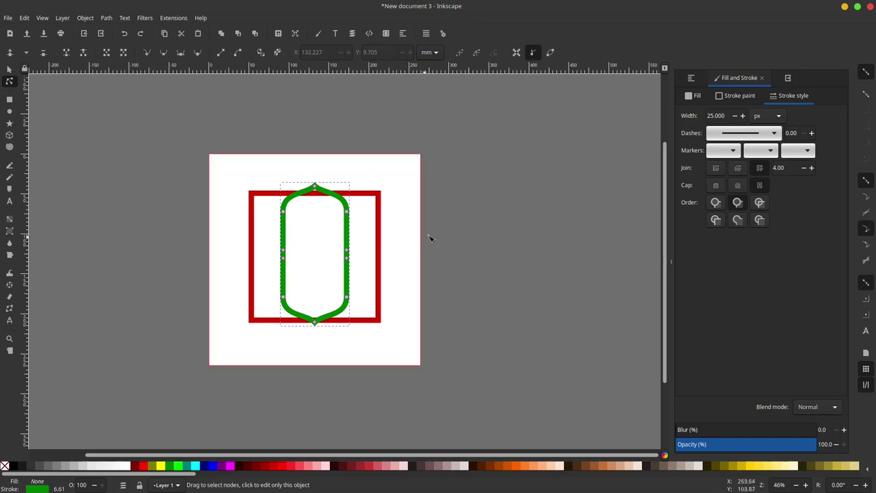
Drag the green path's lower nodes down below the square, making it 815.559 px tall
mouse_move(476, 223)
left_mouse_down()
mouse_move(241, 349)
mouse_move(222, 384)
left_mouse_up()
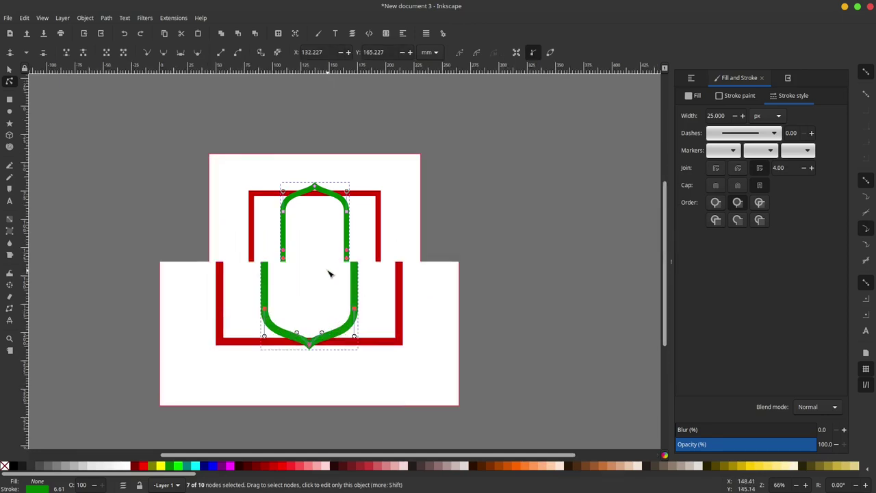
scroll(328, 270, "up", 1, "ctrl")
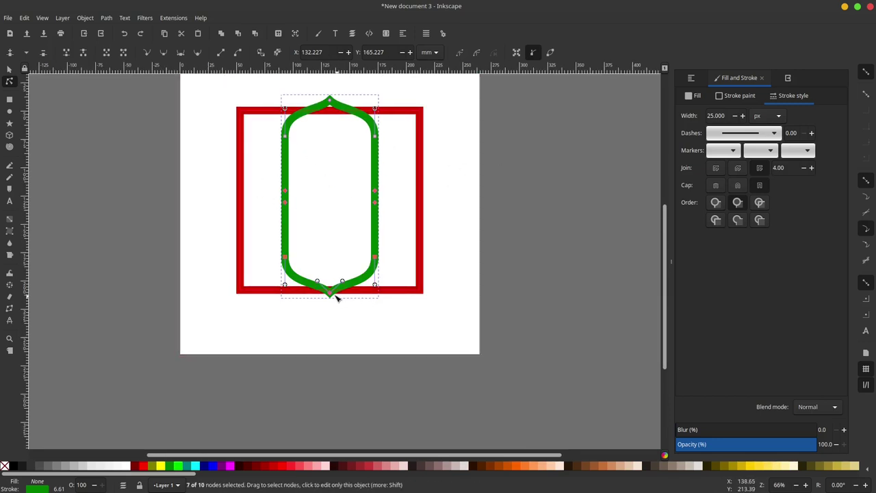
left_click_drag(330, 296, 328, 328)
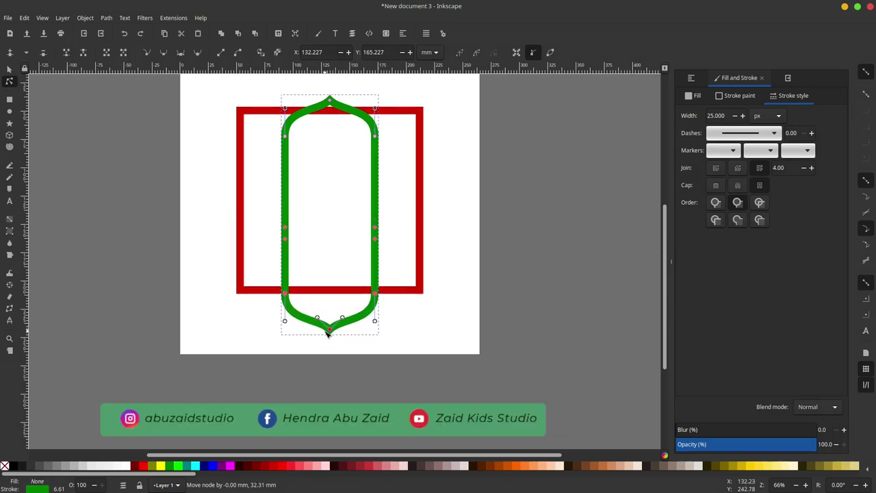
left_click_drag(328, 327, 328, 337)
left_click(11, 70)
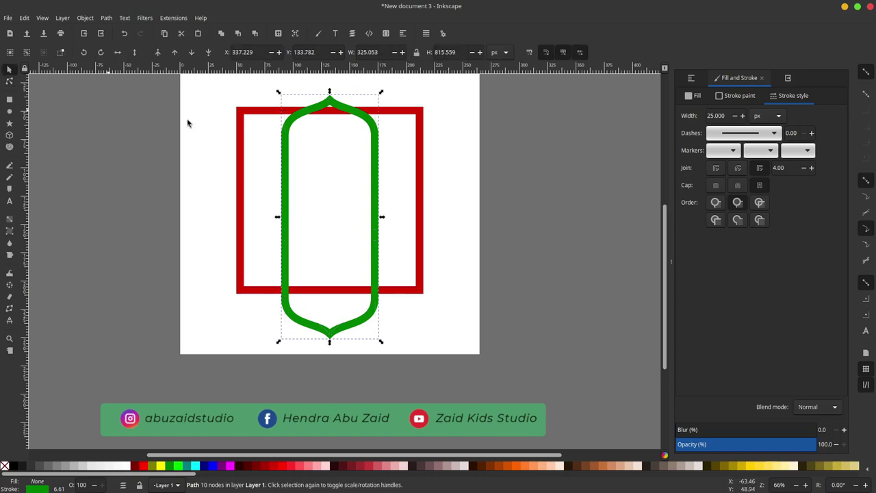
Centre the green dome path vertically on the red square using Align and Distribute
scroll(421, 184, "down", 3, "ctrl")
scroll(421, 184, "up", 3, "ctrl")
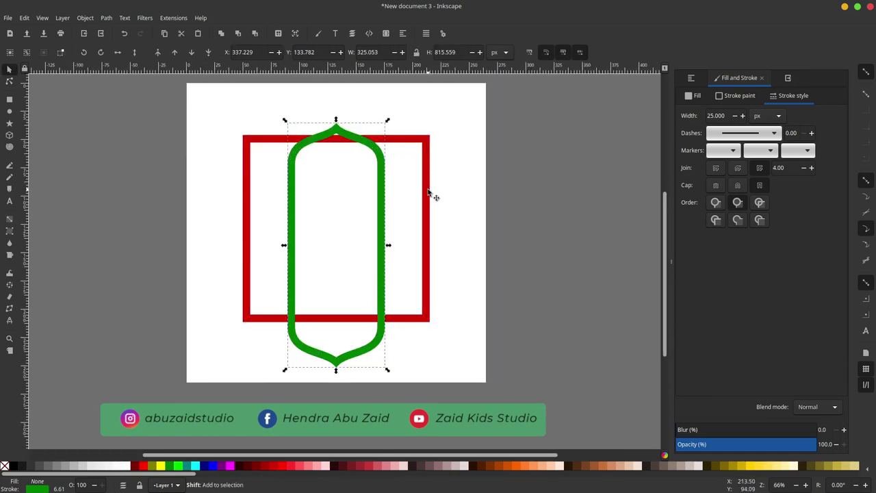
left_click(691, 79)
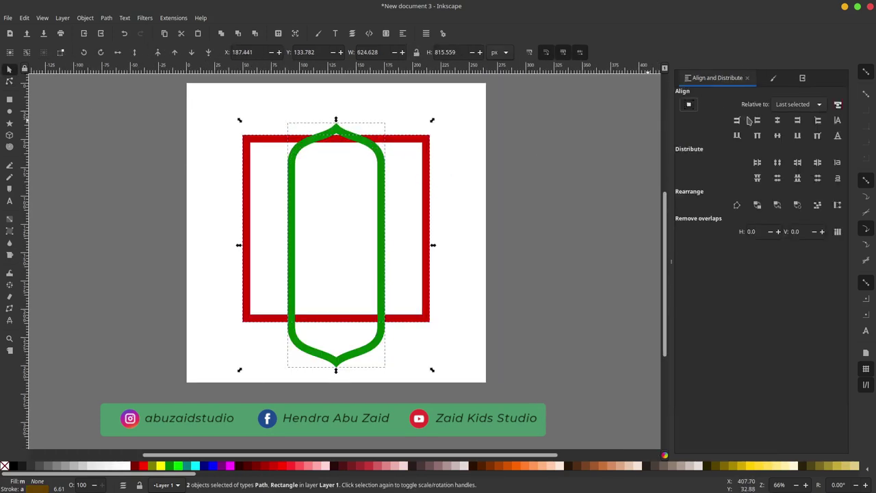
left_click(779, 138)
left_click(424, 137, "shift")
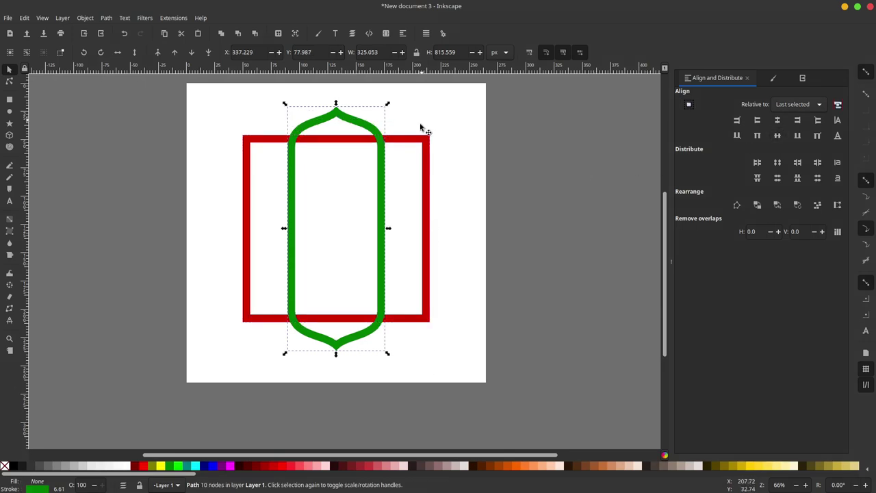
Raise the green dome's top nodes to make the point higher
scroll(376, 146, "down", 2, "ctrl")
scroll(376, 146, "up", 2, "ctrl")
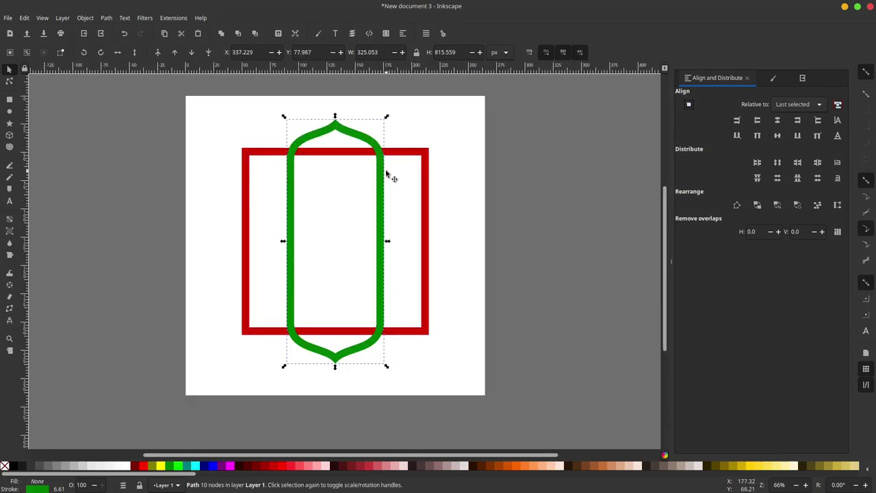
scroll(335, 130, "up", 2, "ctrl")
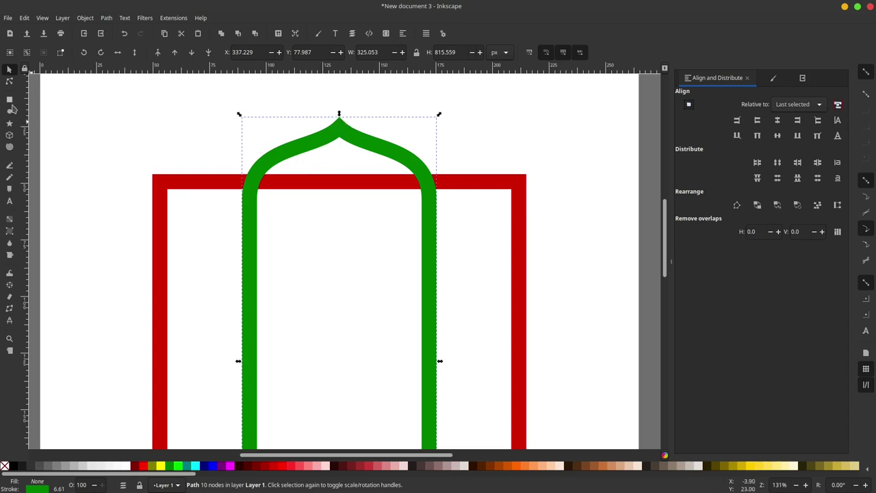
left_click(10, 82)
scroll(272, 198, "down", 1, "ctrl")
scroll(272, 198, "down", 1, "ctrl")
mouse_move(168, 85)
left_mouse_down()
mouse_move(407, 289)
mouse_move(407, 303)
left_mouse_up()
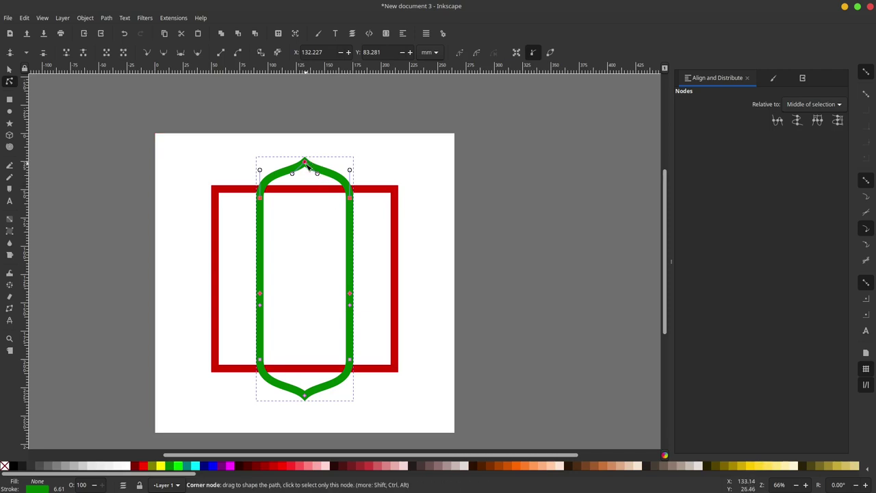
left_click_drag(307, 166, 231, 150)
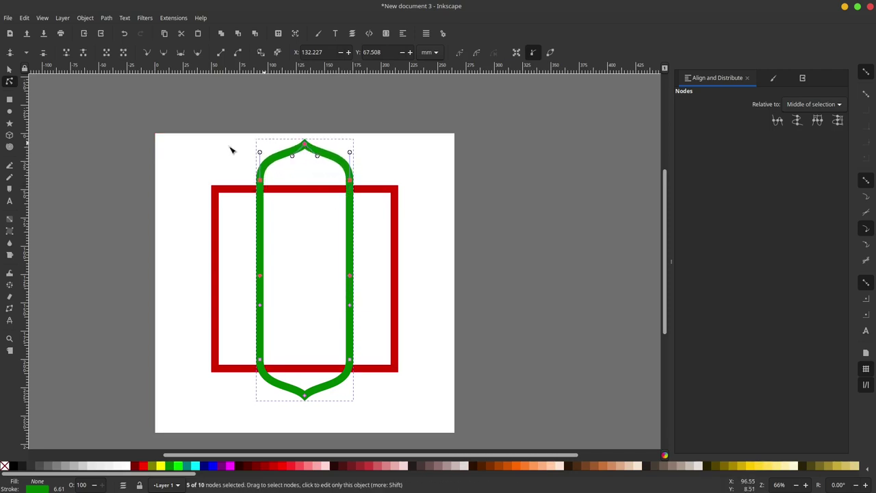
Re-centre the now 875.173 px tall green dome on the red square
left_click(9, 69)
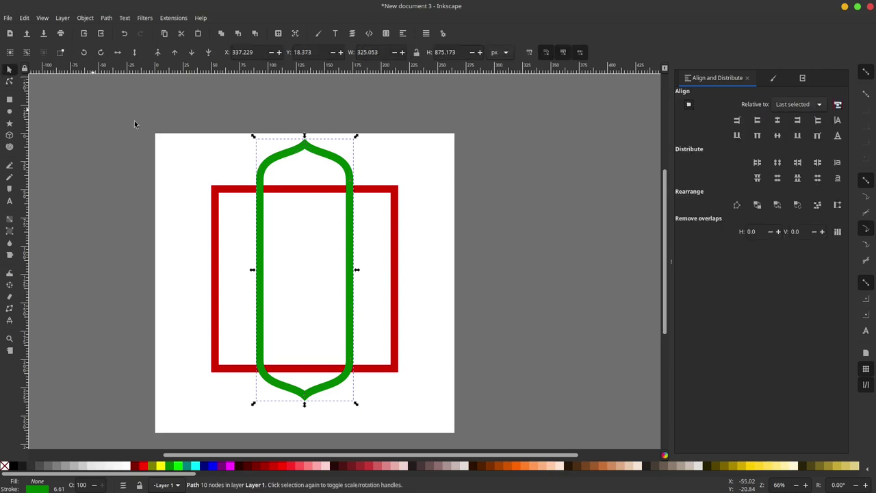
left_click(392, 231, "shift")
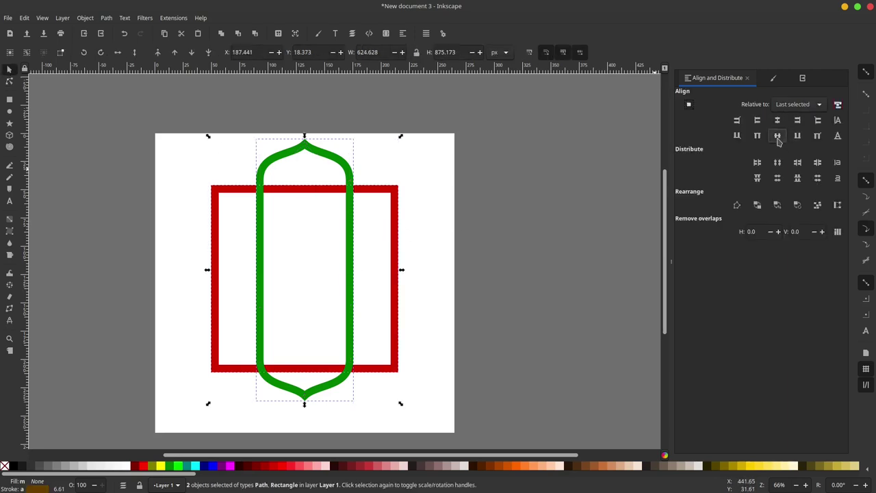
left_click(778, 136)
left_click(438, 200)
scroll(384, 179, "down", 1)
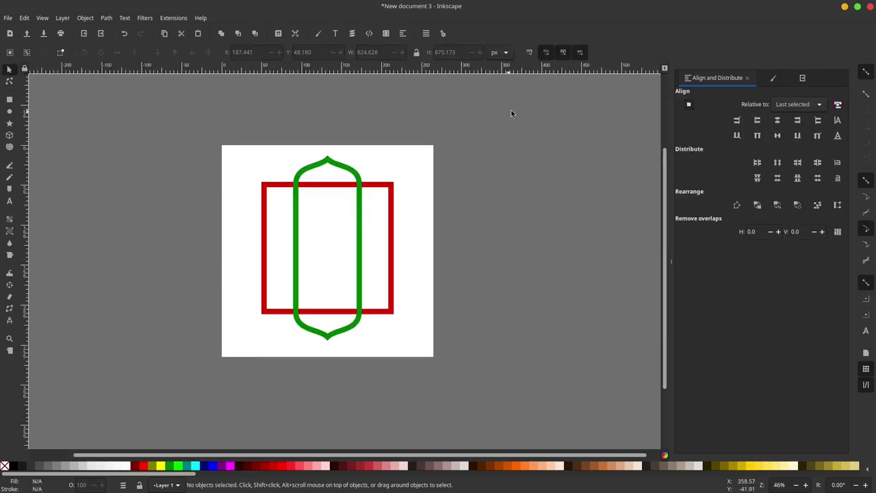
left_click(361, 200)
right_click(358, 199)
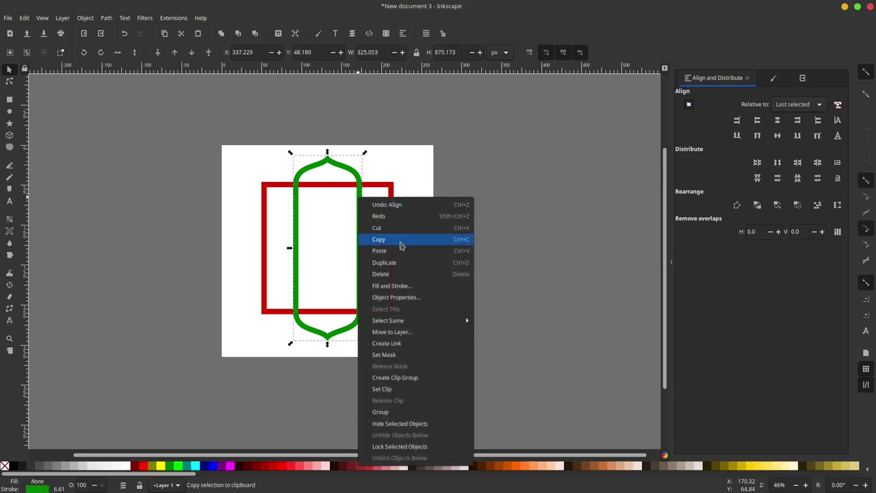
Duplicate the green dome and rotate the copy 90° to lie horizontally
left_click(397, 262)
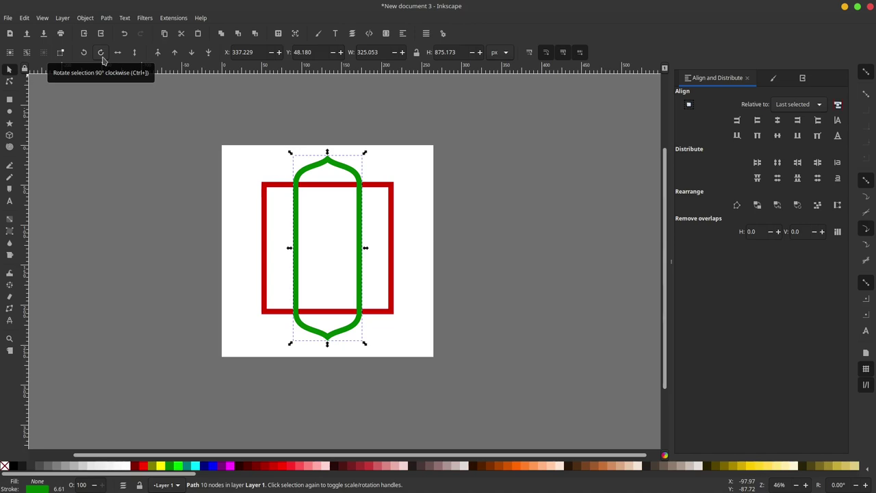
left_click(100, 53)
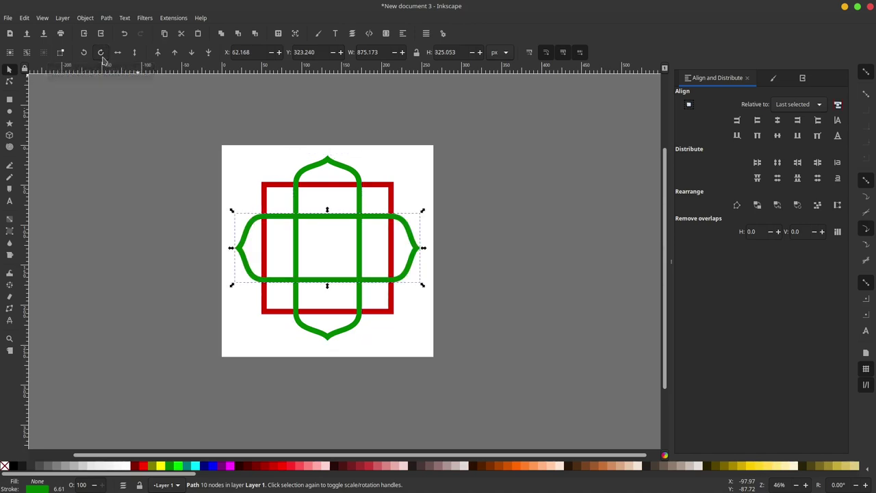
left_click(452, 202)
Union the red square and both dome paths into one ogee-cross outline
mouse_move(509, 108)
left_mouse_down()
mouse_move(329, 211)
mouse_move(227, 372)
left_mouse_up()
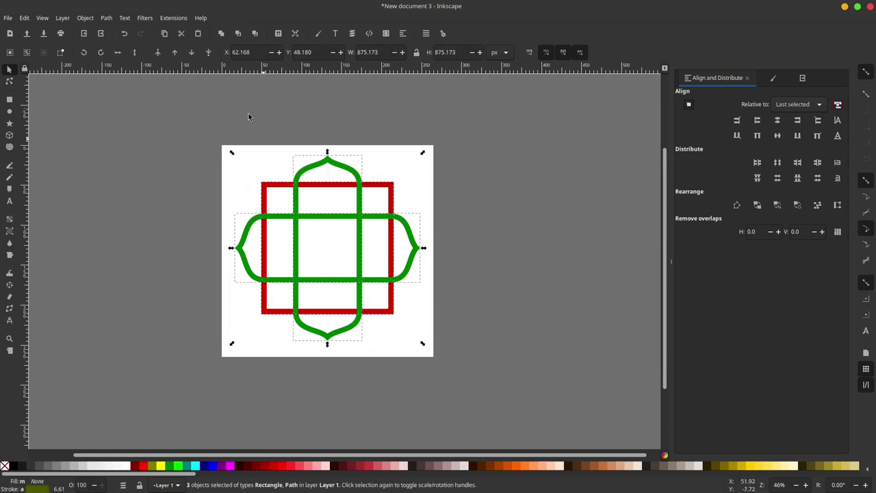
left_click(106, 17)
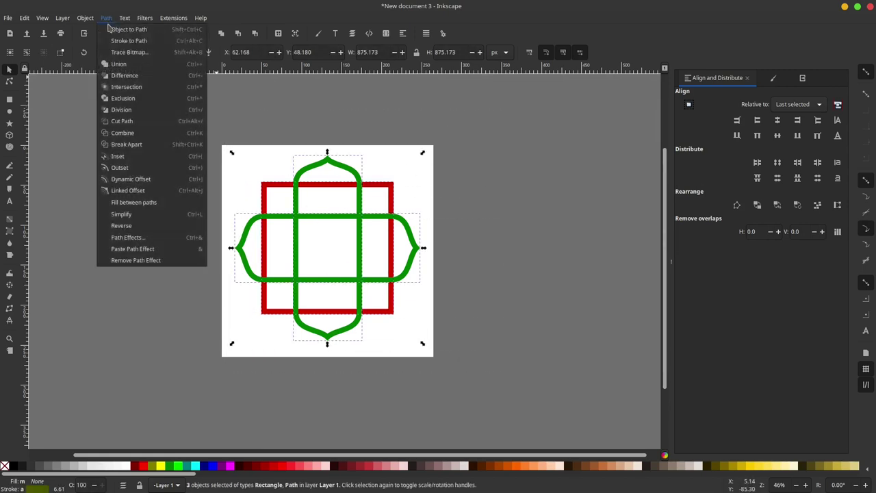
left_click(118, 64)
left_click(475, 182)
scroll(336, 221, "up", 1, "ctrl")
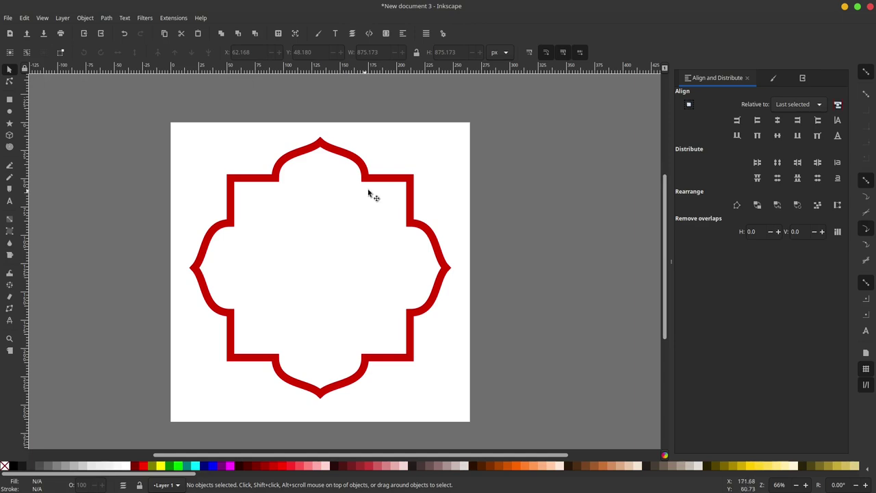
Fill the page background rectangle dark grey
left_click(421, 168)
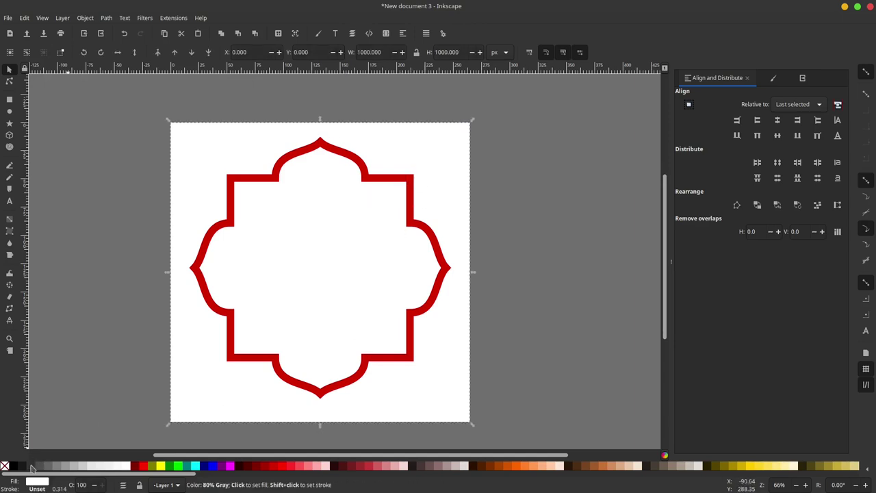
left_click(36, 456)
left_click(101, 347)
Select the red frame and bring up its stroke width setting in Stroke style
left_click(385, 179)
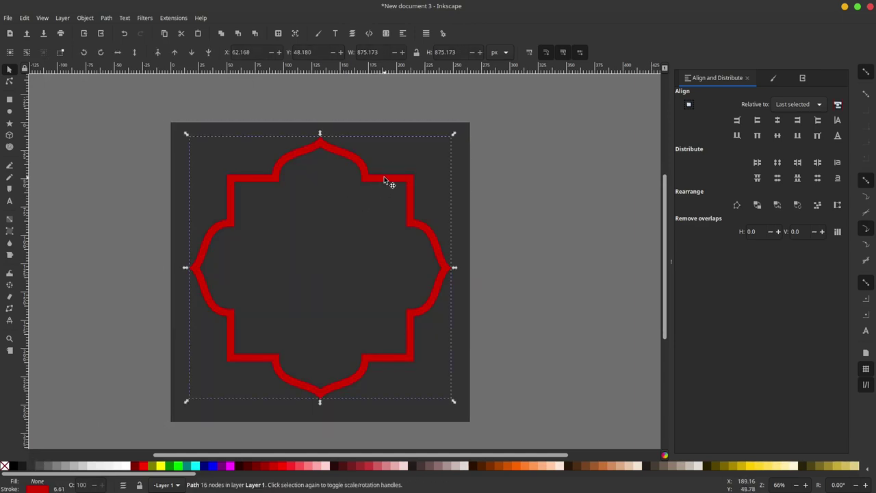
scroll(314, 154, "up", 4, "ctrl")
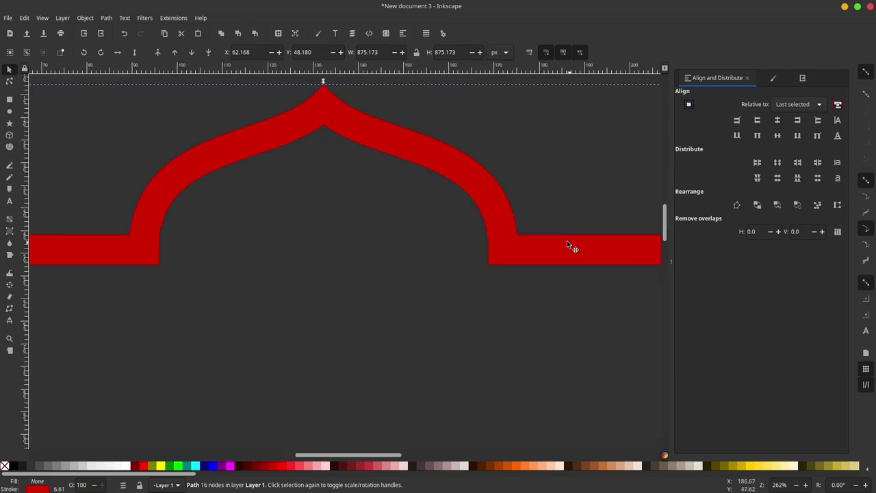
scroll(383, 178, "down", 2, "ctrl")
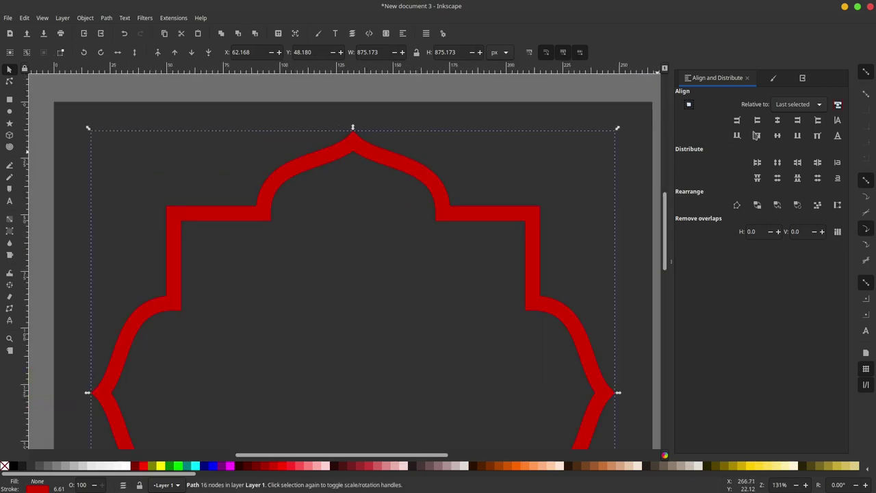
left_click(773, 80)
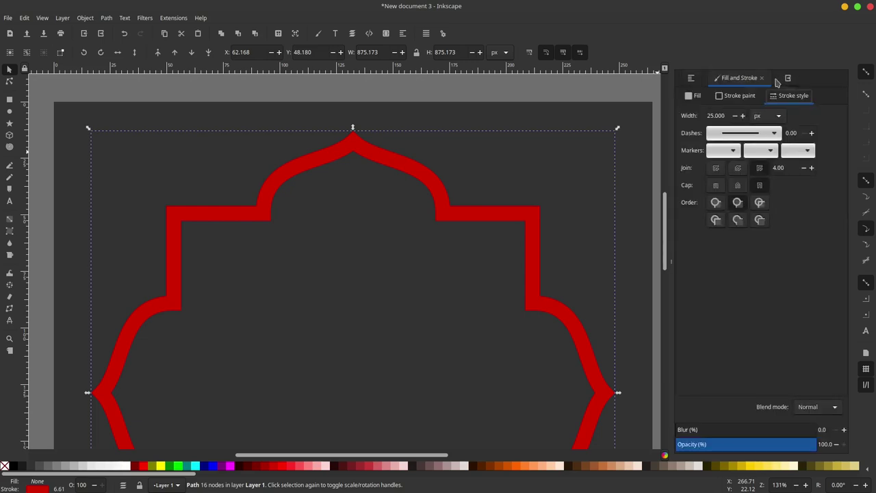
left_click(730, 117)
Set the red frame's stroke width to 35 px
type("35")
key("Return")
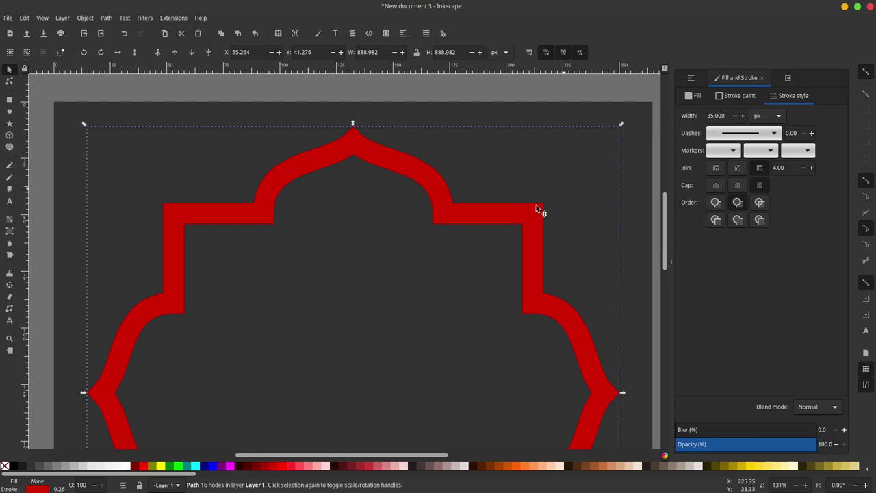
scroll(430, 235, "down", 3)
scroll(445, 239, "up", 1)
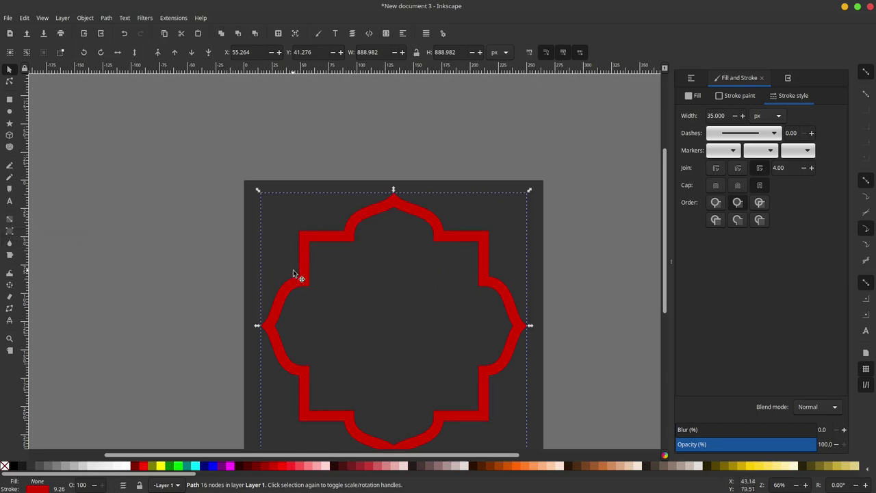
scroll(293, 272, "up", 3)
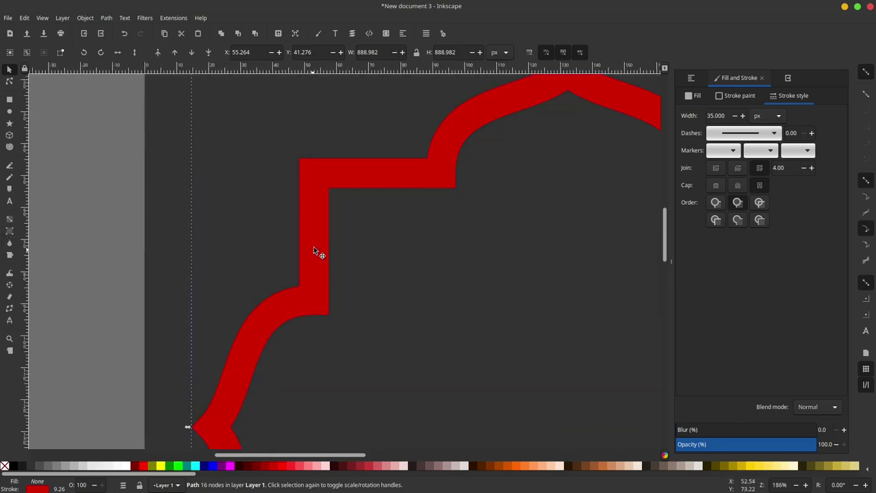
Switch the canvas to split view and drag the divider across the frame
left_click(42, 19)
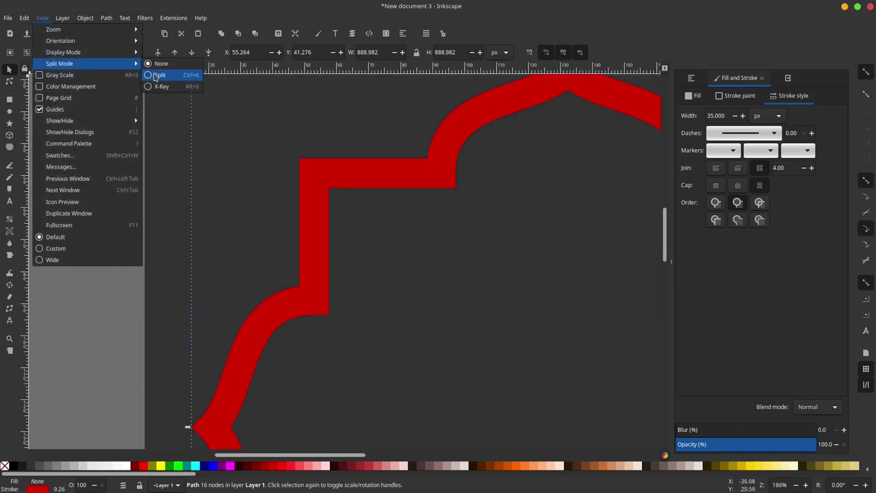
left_click(160, 75)
mouse_move(345, 262)
left_mouse_down()
mouse_move(571, 239)
mouse_move(489, 272)
mouse_move(370, 285)
mouse_move(145, 282)
left_mouse_up()
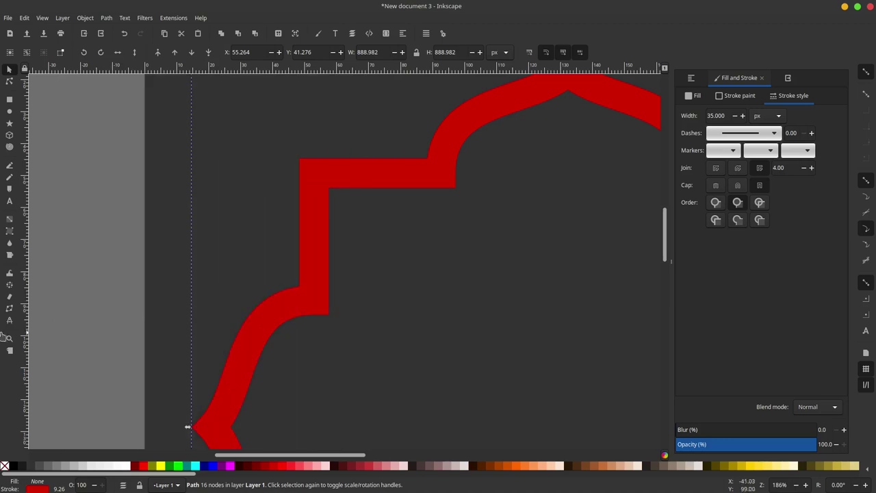
Give the frame's stroke a linear gradient running from bottom-left to top-right
left_click(734, 96)
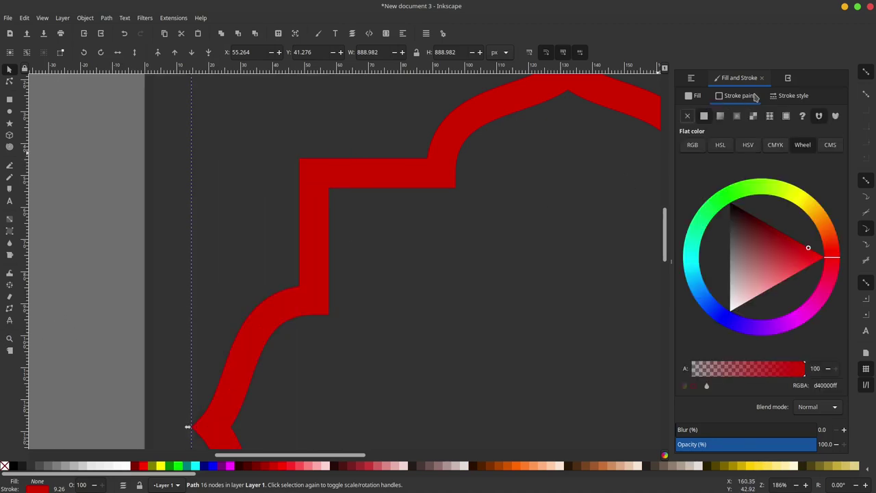
left_click(721, 115)
scroll(258, 229, "down", 3)
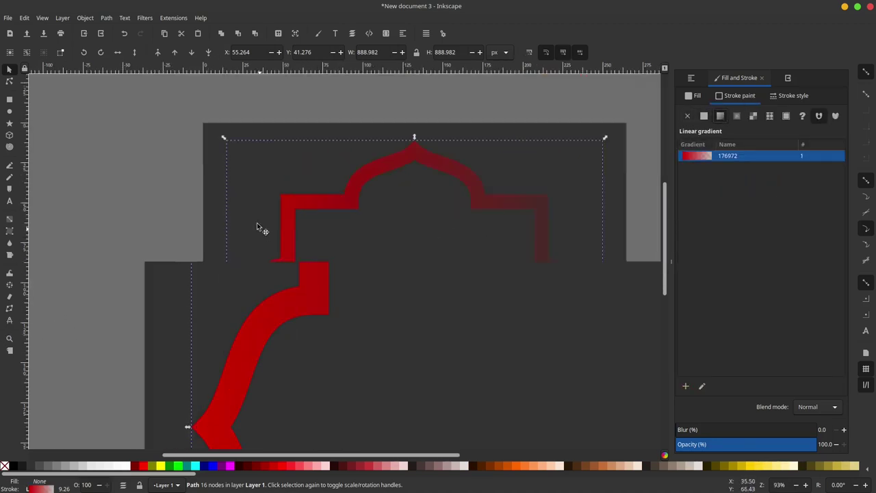
scroll(258, 229, "down", 1)
key("g")
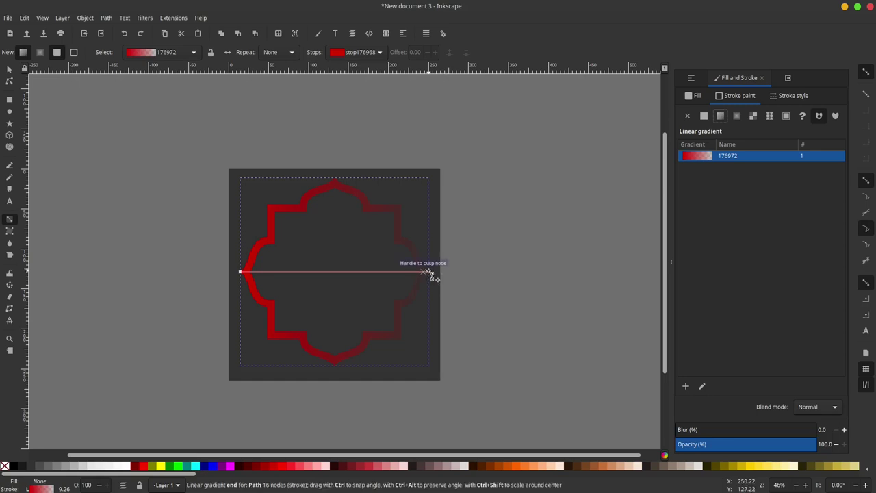
left_click_drag(429, 272, 419, 215)
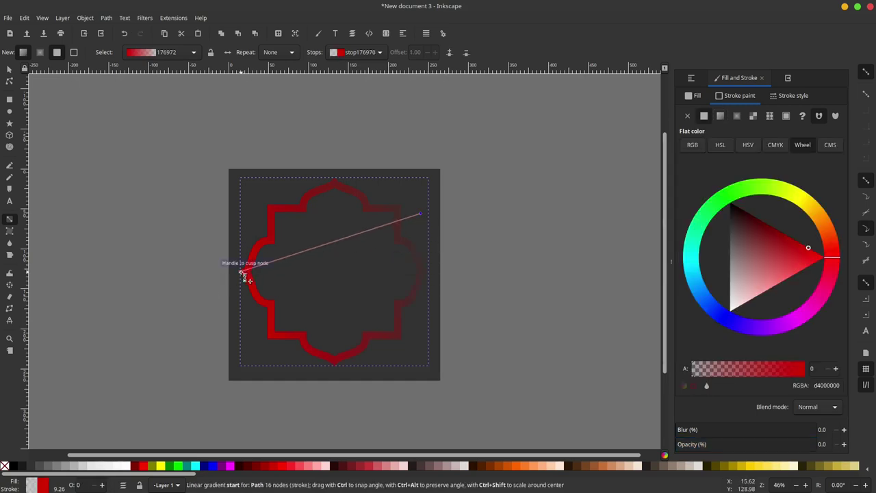
left_click_drag(242, 277, 250, 344)
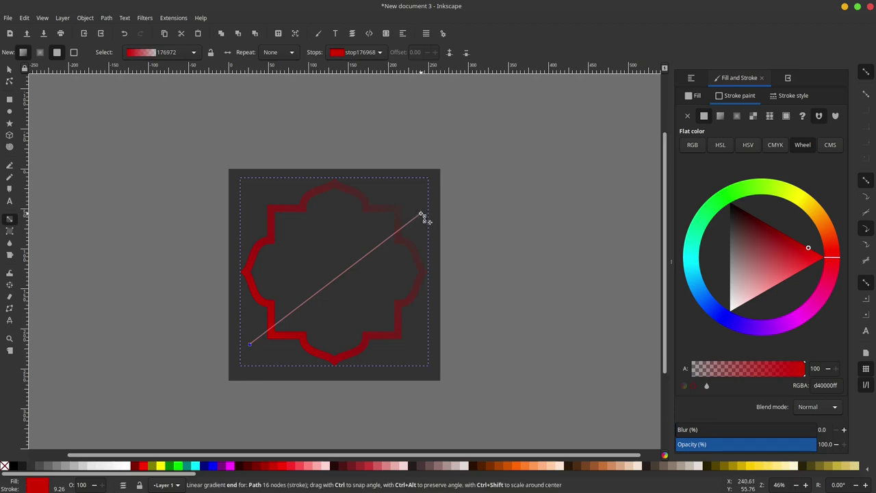
Make the gradient's end stop an opaque pale orange (f7ca76)
left_click(419, 215)
left_click(816, 217)
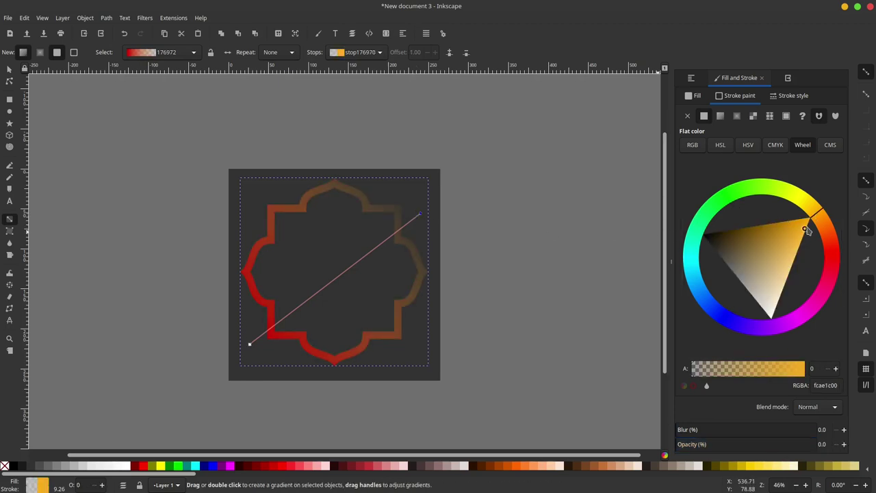
left_click_drag(698, 370, 860, 370)
left_click_drag(793, 251, 790, 265)
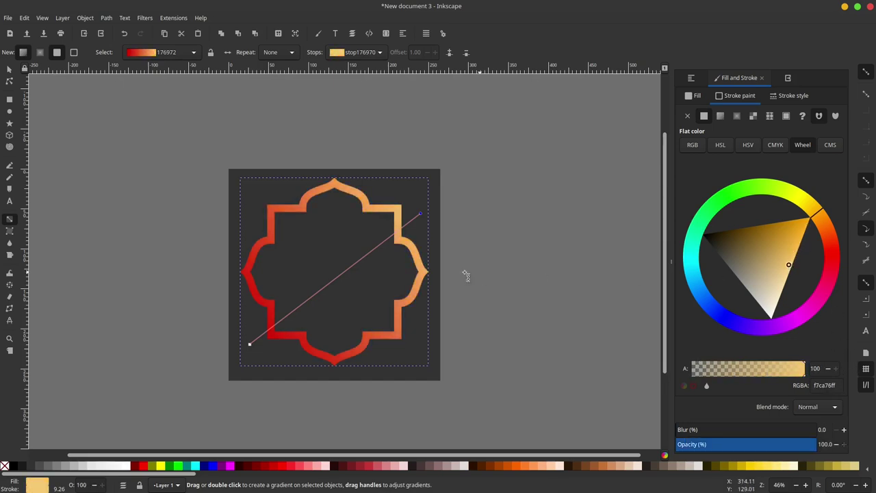
scroll(401, 252, "up", 3)
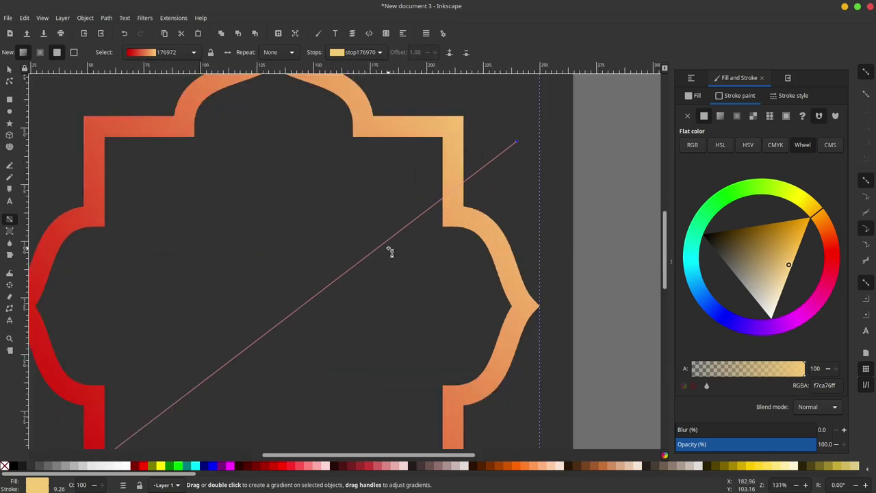
Add a light yellow gradient stop and darken the 0.57 stop to deep gold
double_click(389, 240)
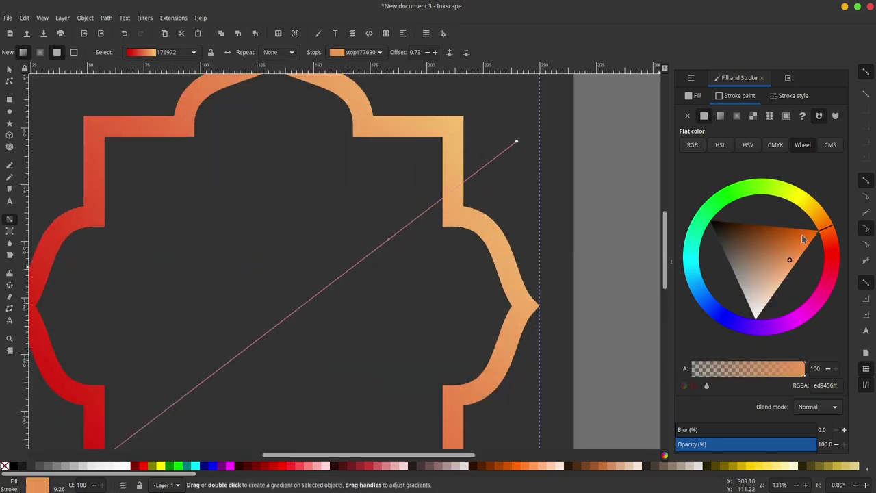
left_click_drag(805, 238, 813, 214)
mouse_move(791, 249)
left_mouse_down()
mouse_move(789, 275)
mouse_move(799, 278)
left_mouse_up()
scroll(480, 294, "down", 2, "ctrl")
scroll(411, 295, "up", 1, "ctrl")
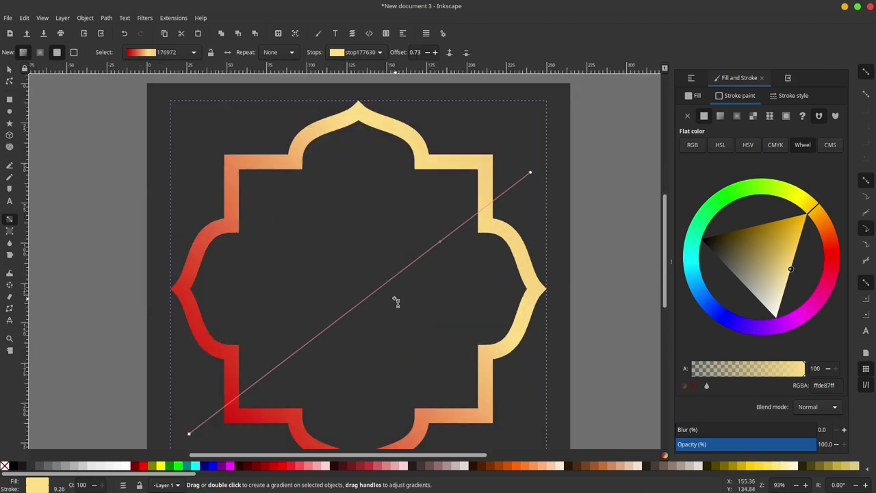
left_click(384, 287)
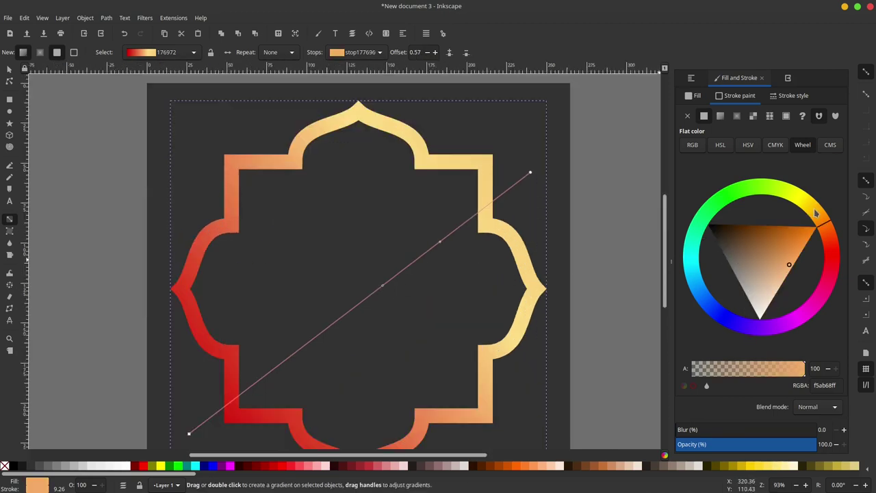
left_click_drag(816, 213, 813, 210)
mouse_move(800, 248)
left_mouse_down()
mouse_move(751, 263)
mouse_move(746, 290)
mouse_move(775, 238)
mouse_move(766, 238)
left_mouse_up()
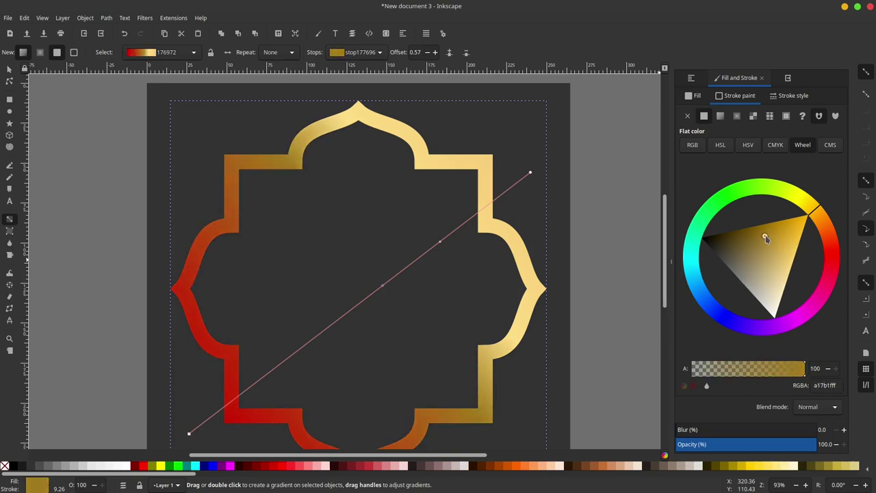
Add a pale gold stop lower down and lighten the 0.20 stop to a pale tint
double_click(327, 328)
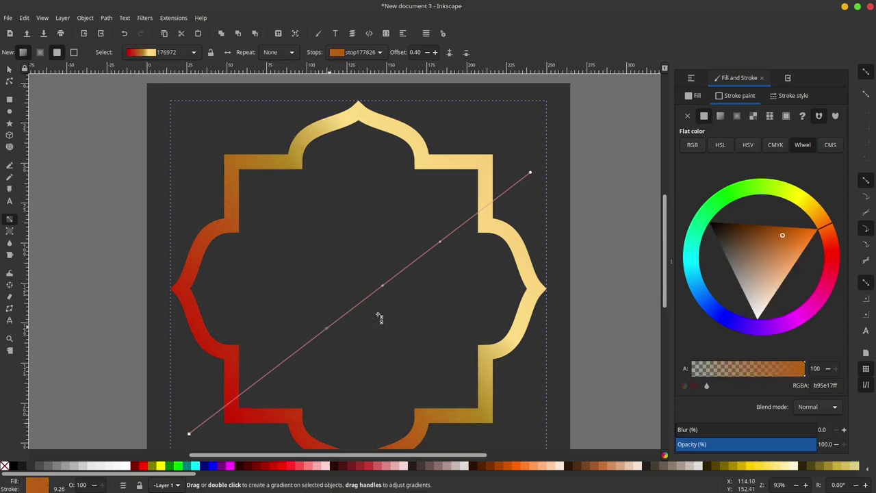
left_click(814, 204)
left_click(788, 278)
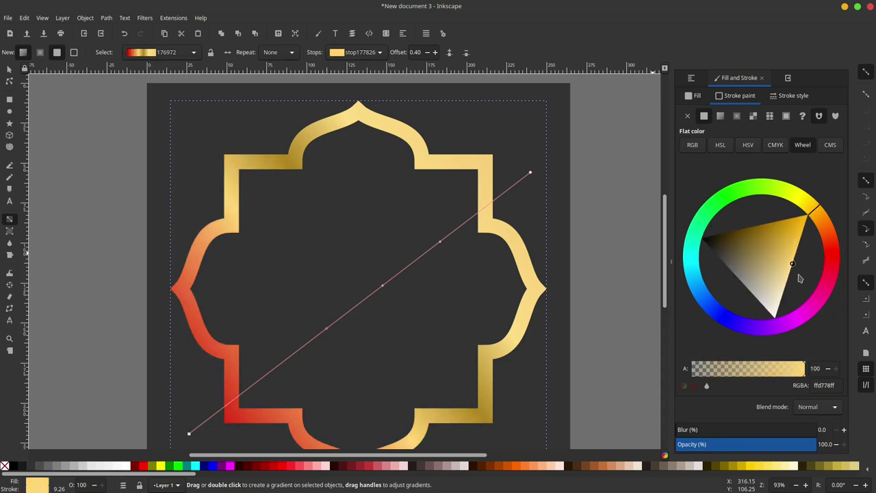
left_click(258, 382)
left_click_drag(789, 252, 787, 275)
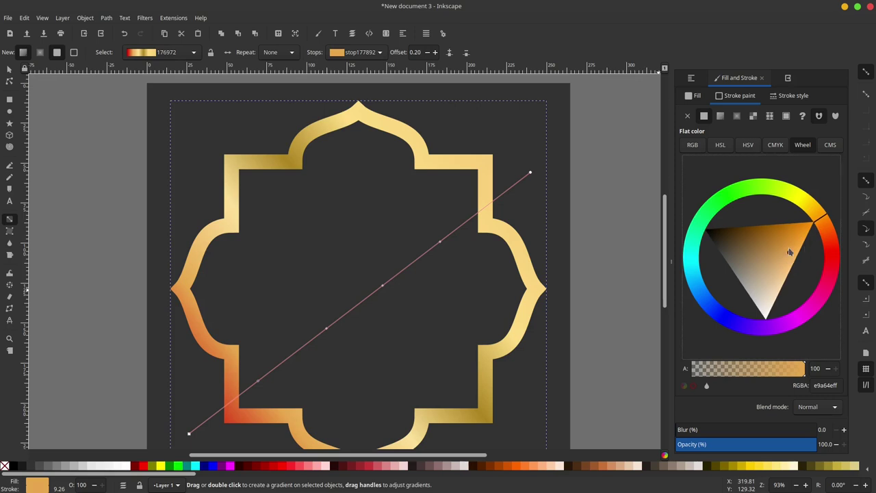
left_click(189, 434)
Recolour the start stop light orange and brighten the 0.57 middle stop to warmer gold
left_click(819, 223)
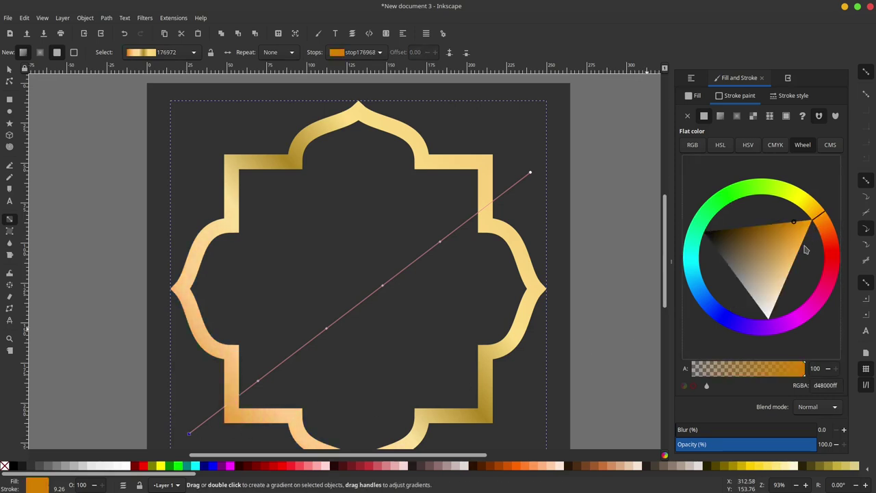
mouse_move(806, 249)
left_mouse_down()
mouse_move(809, 269)
mouse_move(789, 240)
mouse_move(808, 241)
left_mouse_up()
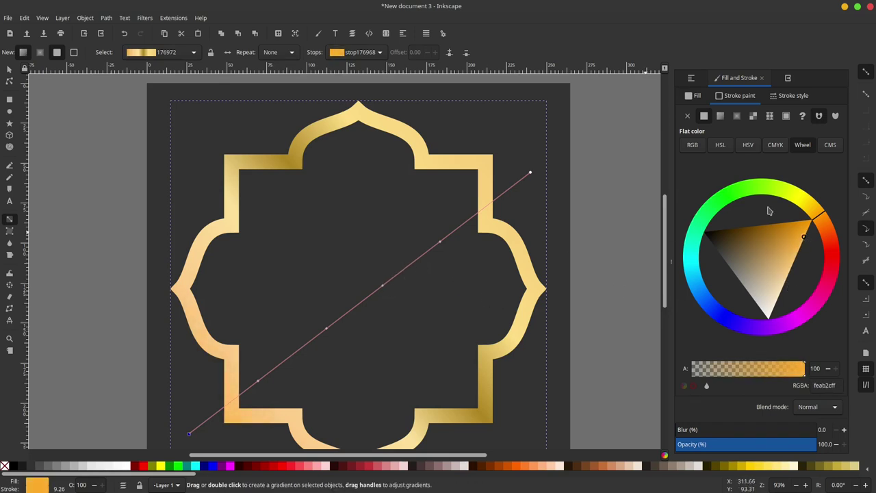
left_click_drag(794, 240, 745, 313)
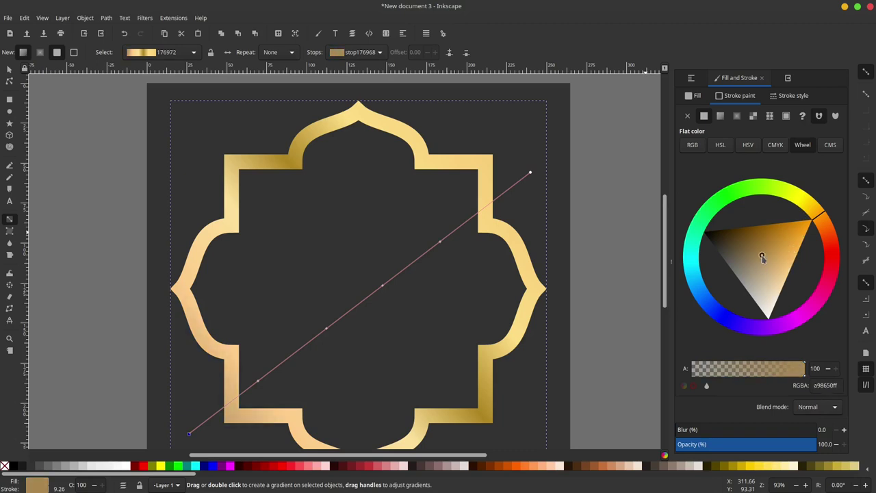
left_click(383, 285)
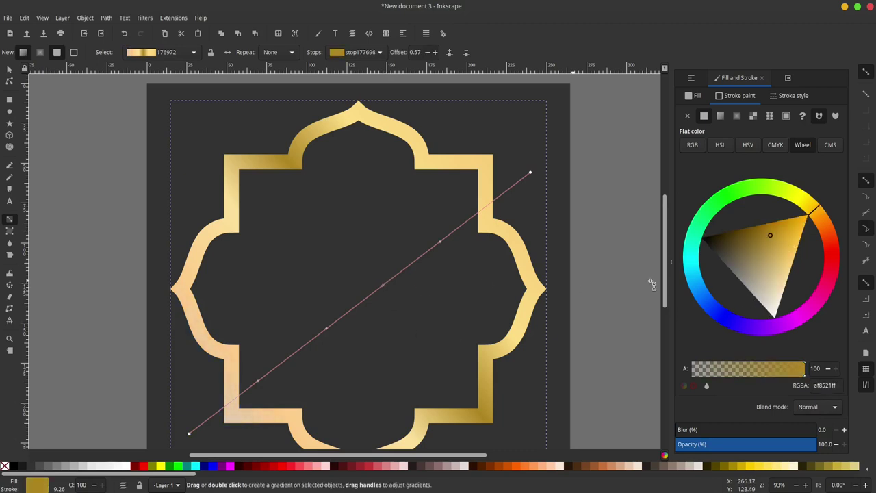
mouse_move(782, 260)
left_mouse_down()
mouse_move(785, 243)
mouse_move(762, 246)
left_mouse_up()
scroll(430, 275, "down", 1)
mouse_move(781, 247)
left_mouse_down()
mouse_move(788, 243)
mouse_move(770, 271)
mouse_move(780, 275)
mouse_move(757, 252)
left_mouse_up()
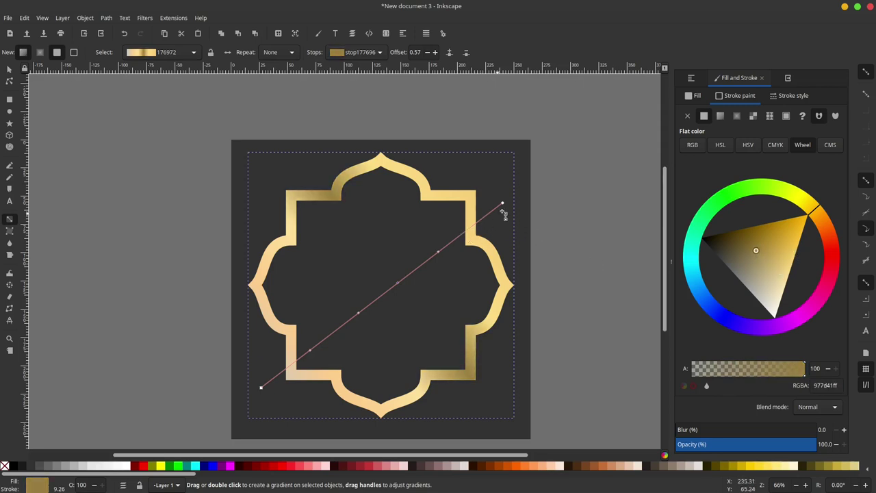
Darken the end stop to muted gold and the start stop to deep gold (8e6607), nudging it inward
left_click(503, 203)
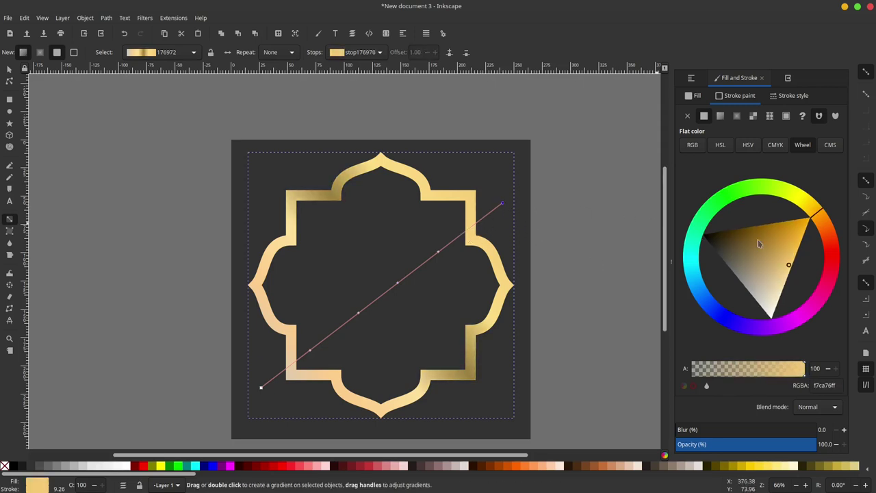
left_click_drag(780, 263, 754, 260)
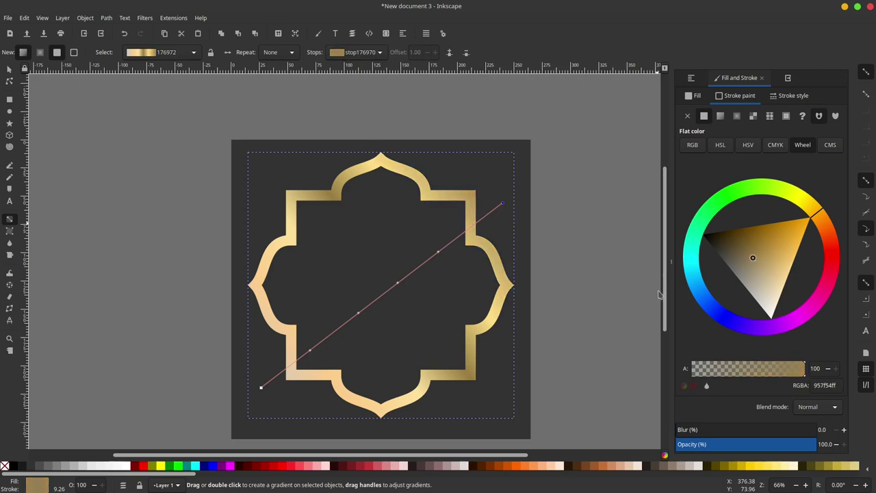
left_click(261, 387)
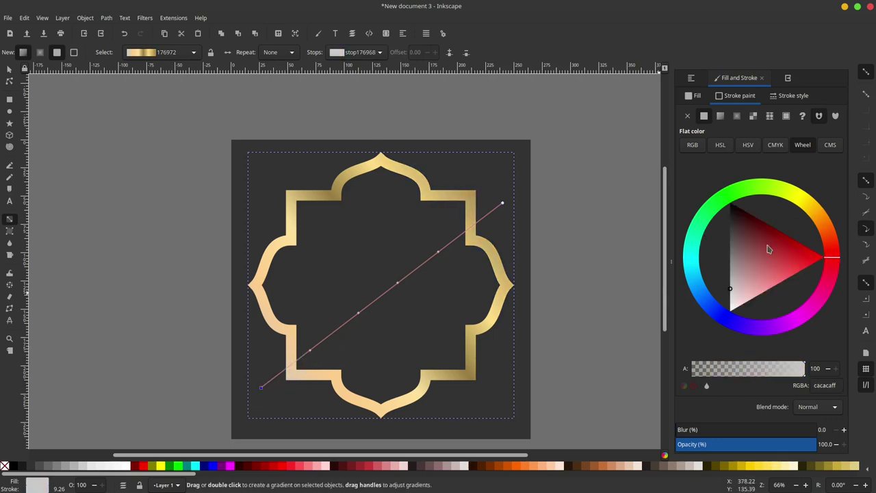
left_click(815, 214)
left_click_drag(786, 247, 760, 227)
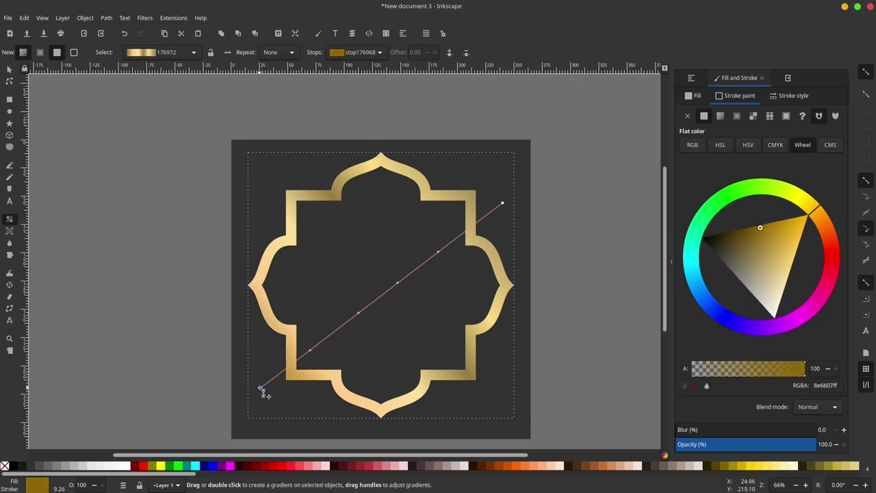
left_click_drag(260, 388, 275, 378)
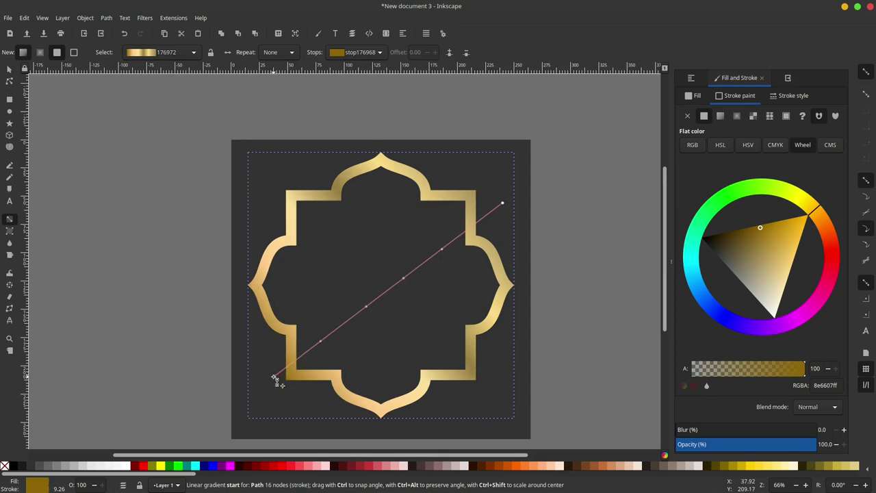
scroll(397, 307, "down", 2)
scroll(397, 307, "up", 1)
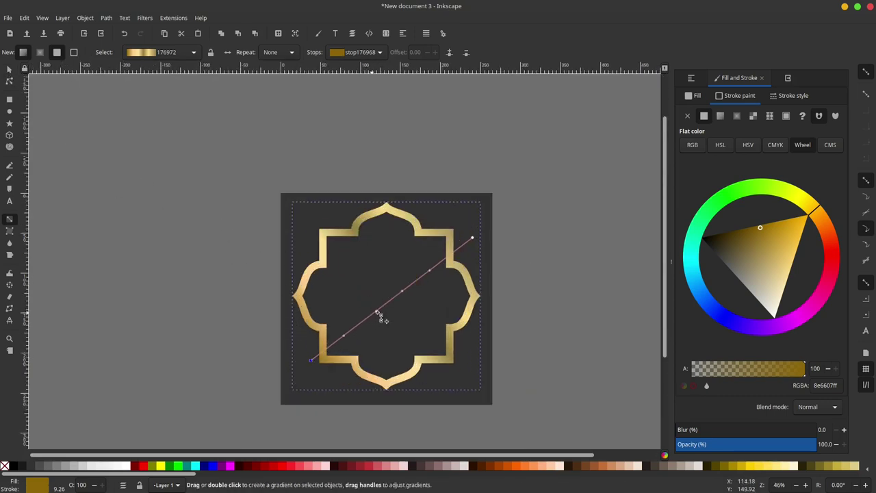
scroll(381, 313, "up", 2)
left_click(10, 70)
Duplicate the gold frame and give the copy a Hairline stroke width
scroll(386, 148, "down", 1)
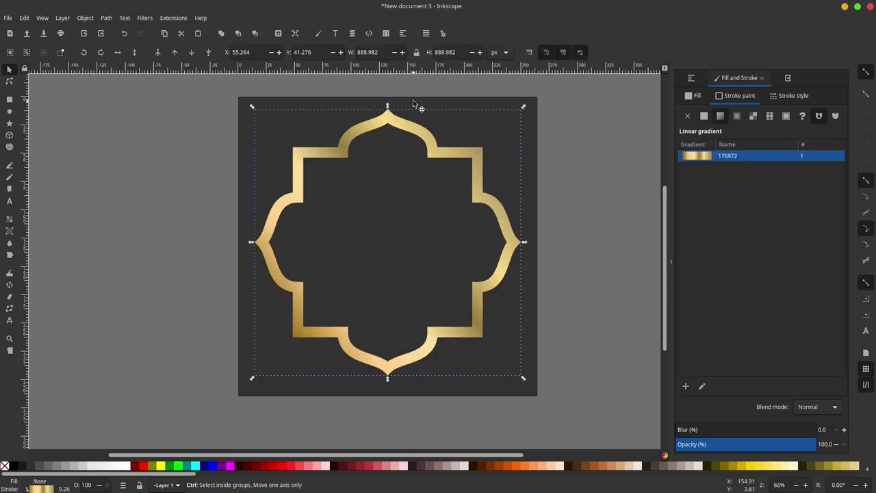
scroll(413, 100, "up", 1)
right_click(404, 141)
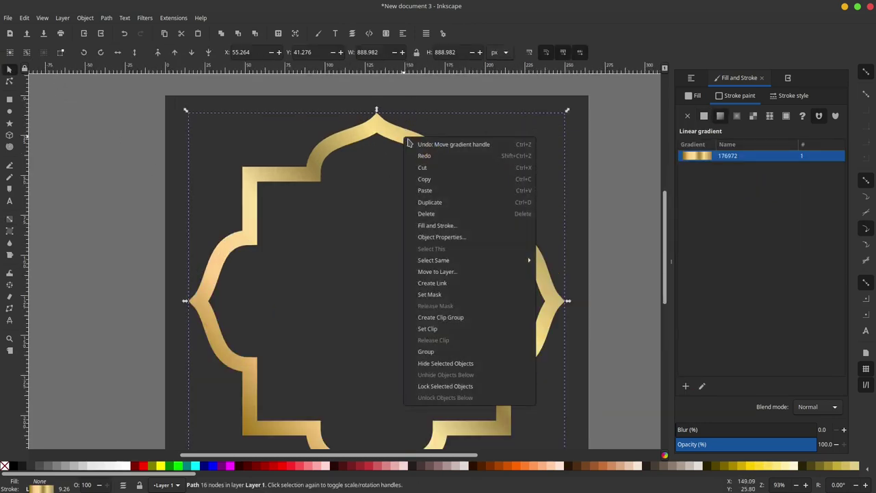
left_click(440, 205)
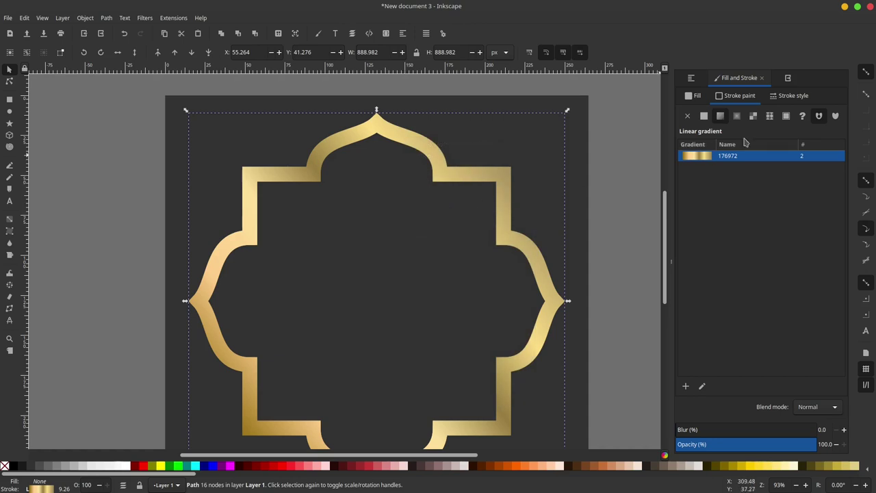
left_click(794, 100)
left_click(780, 118)
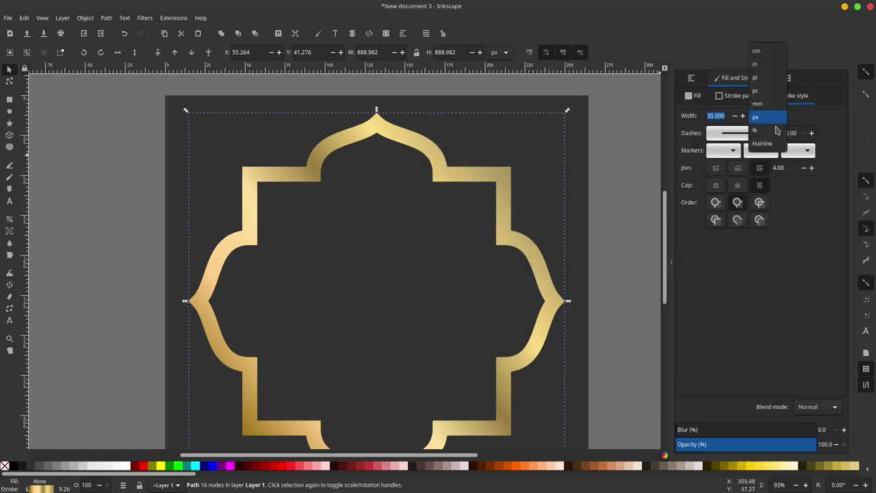
left_click(764, 144)
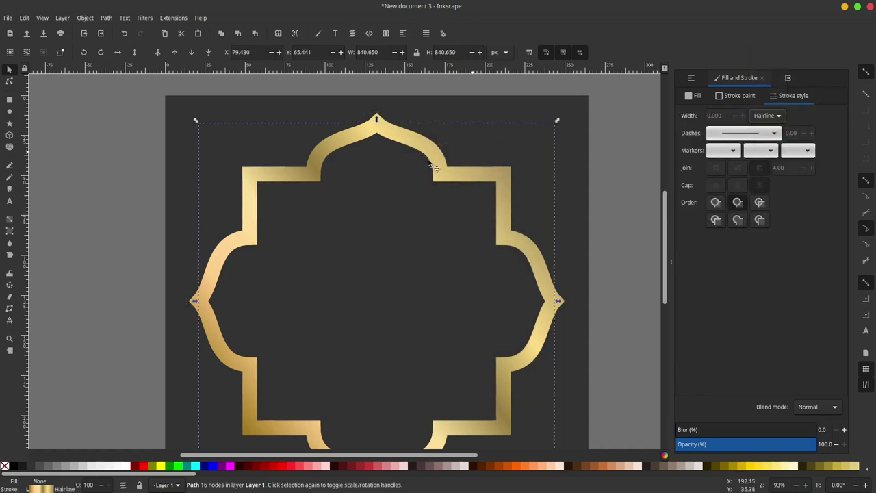
scroll(322, 171, "up", 3)
scroll(356, 100, "up", 2)
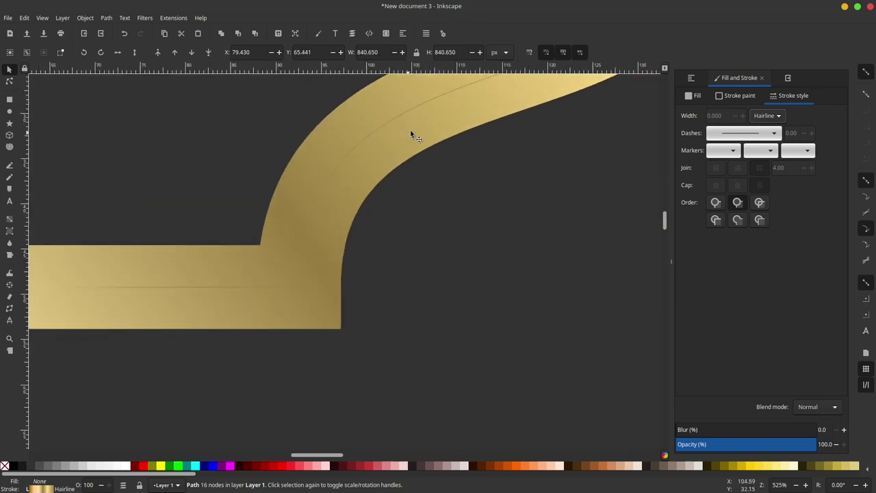
scroll(359, 141, "down", 4)
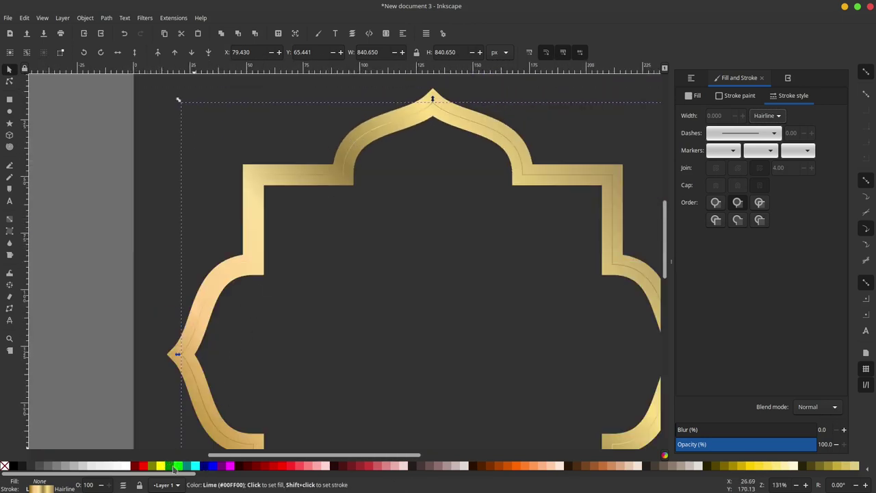
Colour the hairline copy's stroke dark red from the palette, then deselect
left_click(127, 466, "shift")
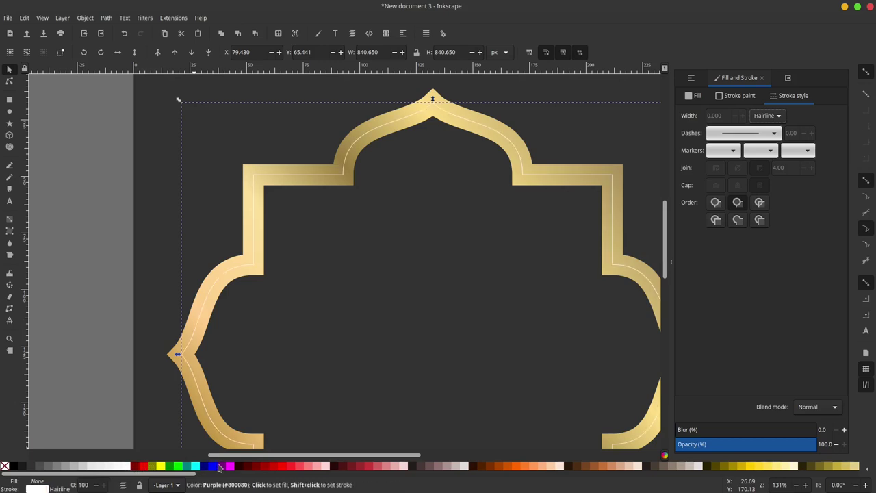
left_click(257, 466, "shift")
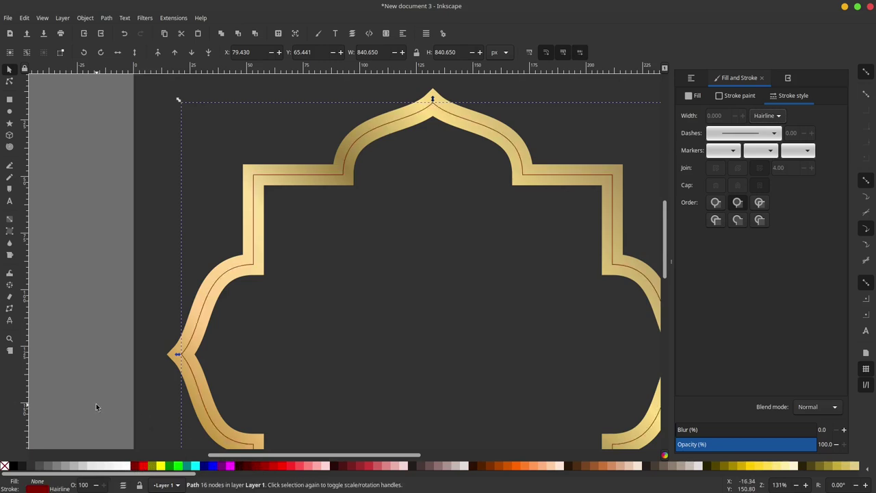
left_click(96, 406)
scroll(373, 209, "down", 4)
scroll(383, 192, "up", 5)
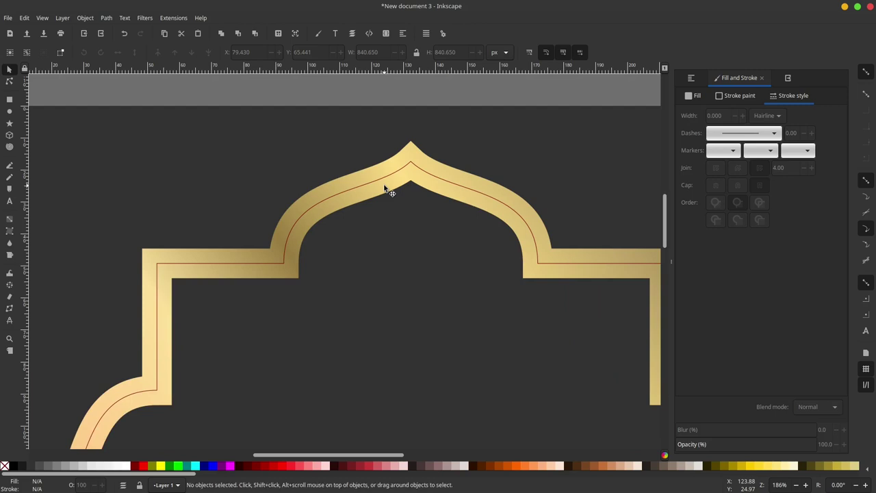
Convert the gold frame's stroke into an 81-node filled path with Path > Stroke to Path
left_click(412, 147)
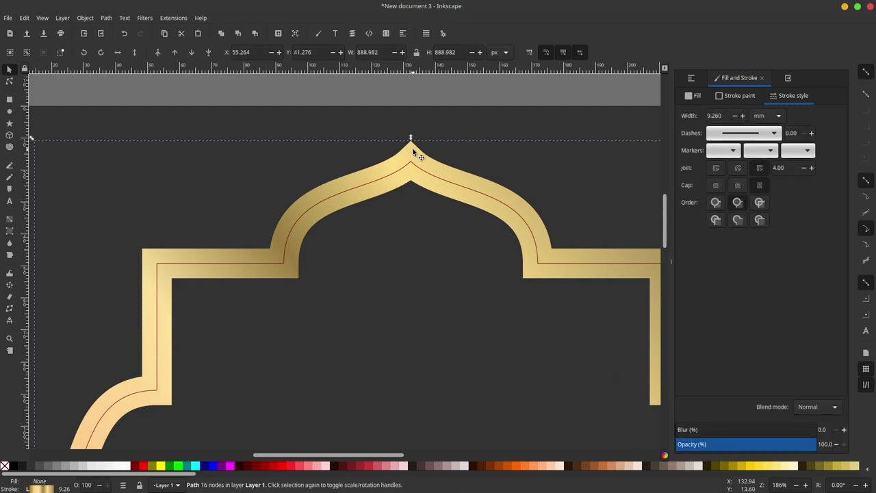
left_click(107, 18)
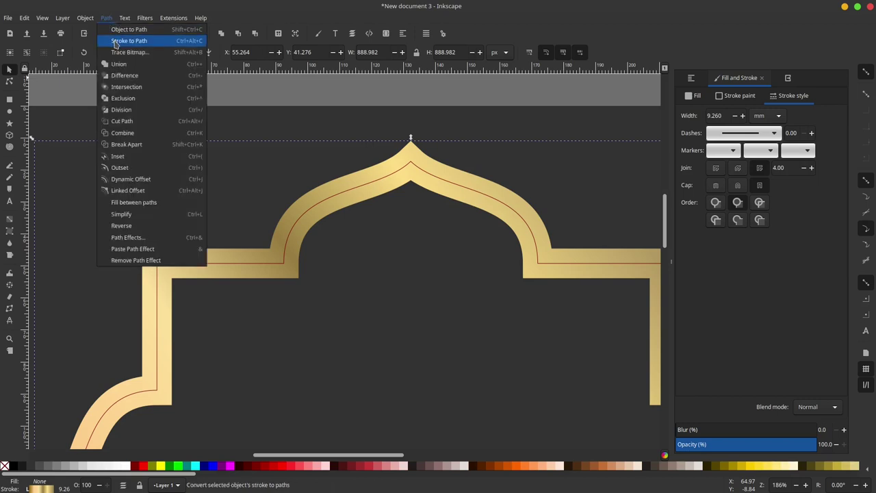
left_click(129, 40)
left_click(410, 216)
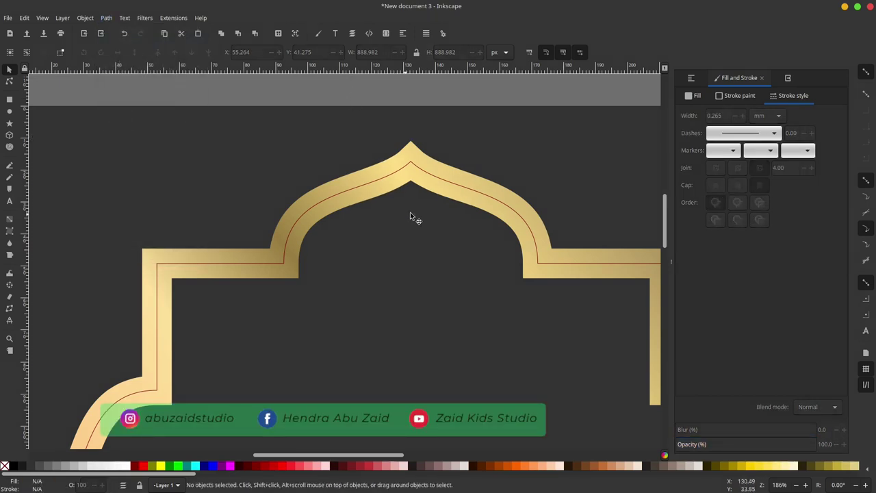
scroll(509, 178, "down", 2, "ctrl")
scroll(454, 171, "up", 3, "ctrl")
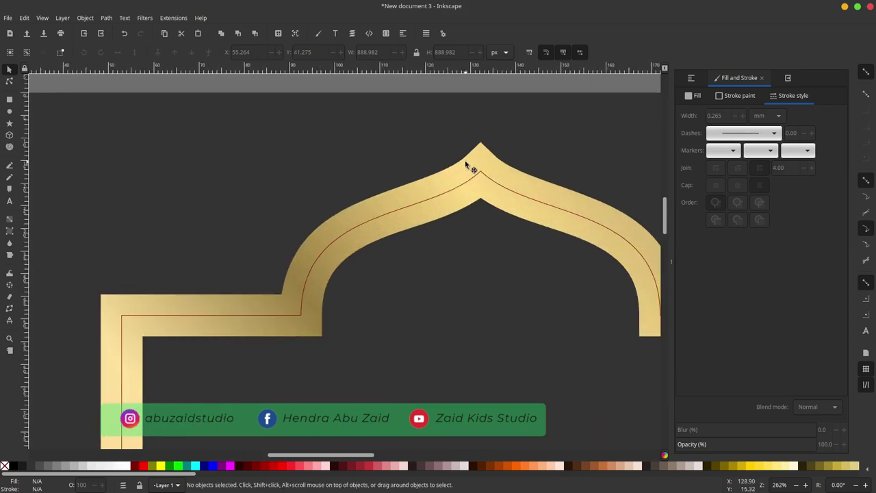
left_click(467, 165)
scroll(467, 165, "down", 2, "ctrl")
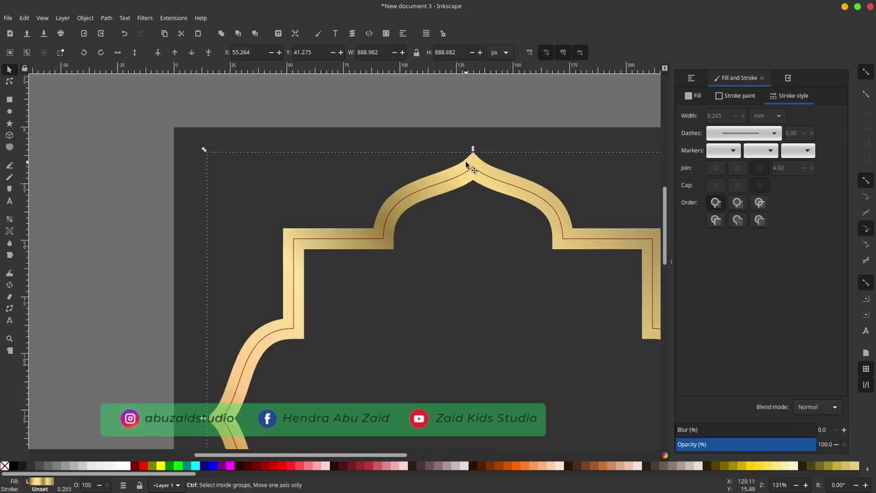
left_click(40, 21)
mouse_move(60, 63)
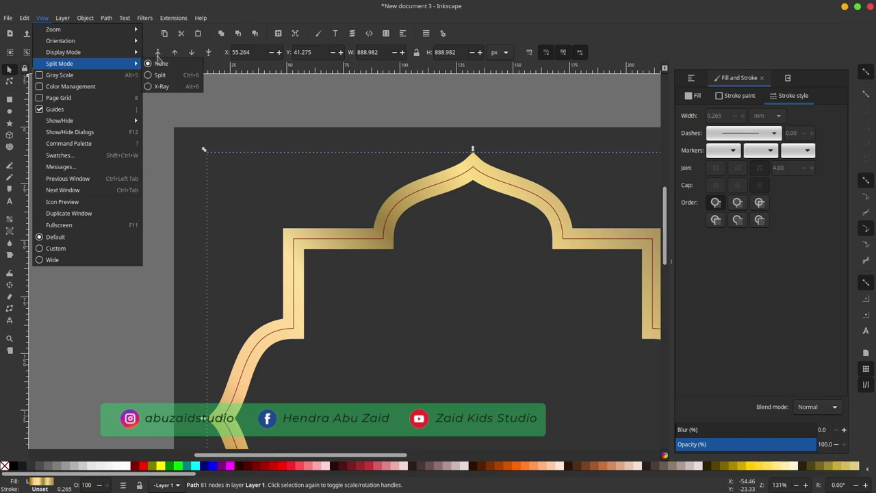
left_click(176, 81)
mouse_move(346, 261)
left_mouse_down()
mouse_move(450, 239)
mouse_move(435, 246)
left_mouse_up()
left_click(405, 216)
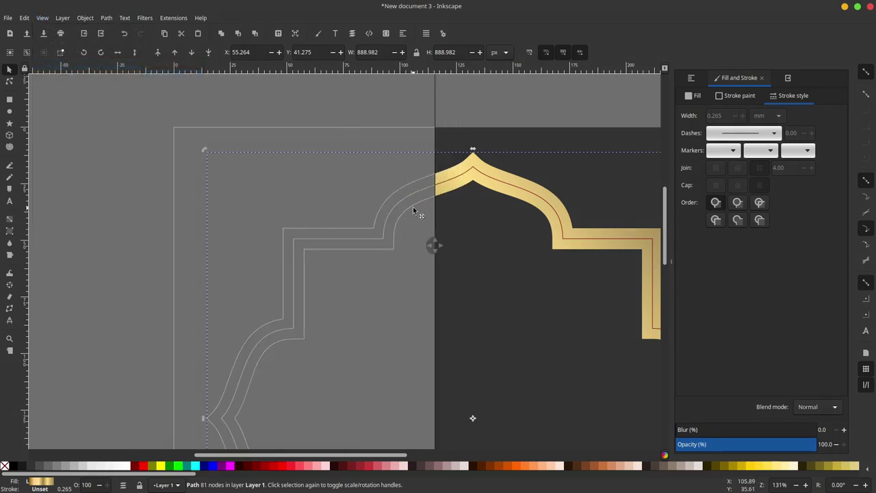
left_click_drag(434, 247, 27, 315)
left_click(395, 192)
Select the red hairline and gold frame, then apply Path > Division to split the frame
scroll(471, 171, "up", 2, "ctrl")
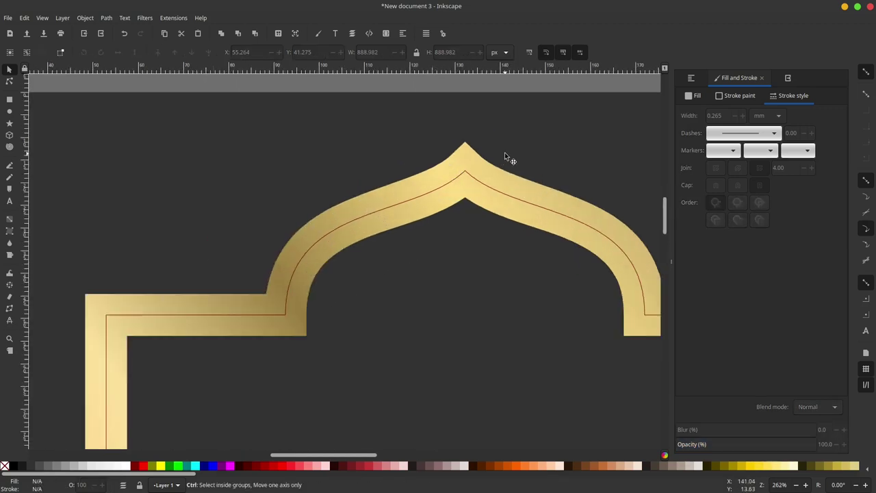
left_click(468, 174)
scroll(461, 177, "down", 2, "ctrl")
scroll(461, 177, "up", 1, "ctrl")
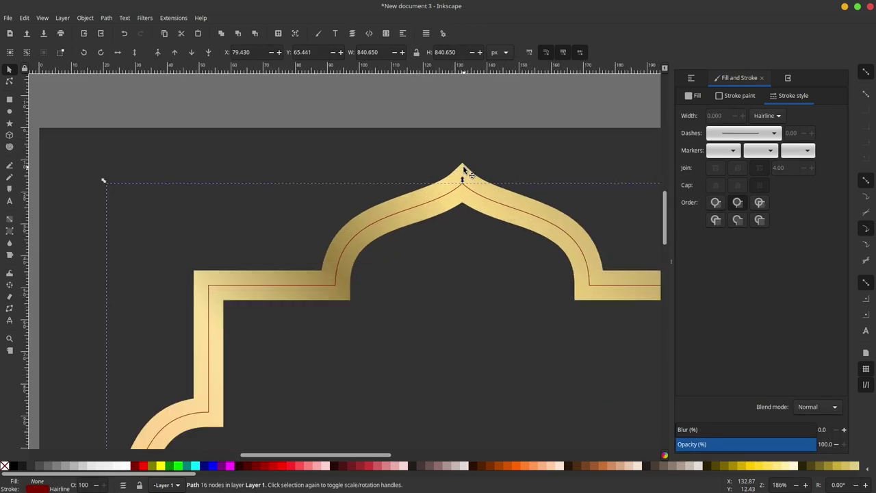
scroll(463, 180, "up", 2, "ctrl")
left_click(462, 189, "shift")
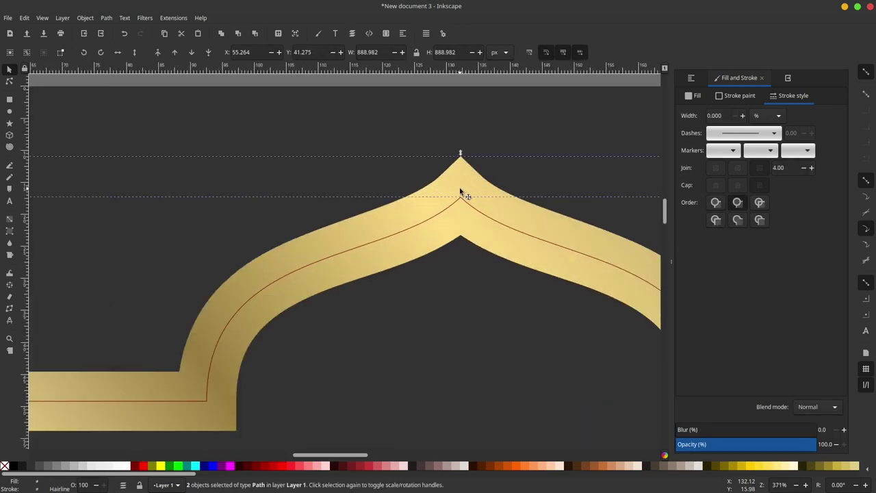
left_click(108, 18)
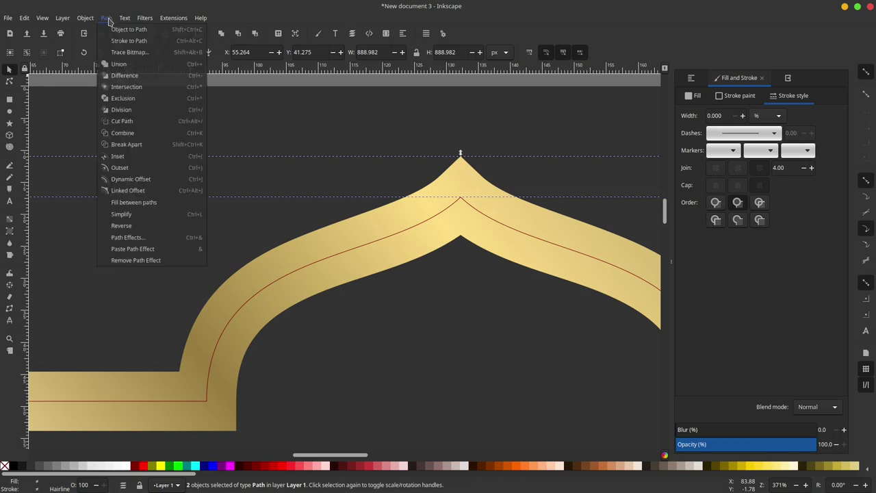
left_click(132, 111)
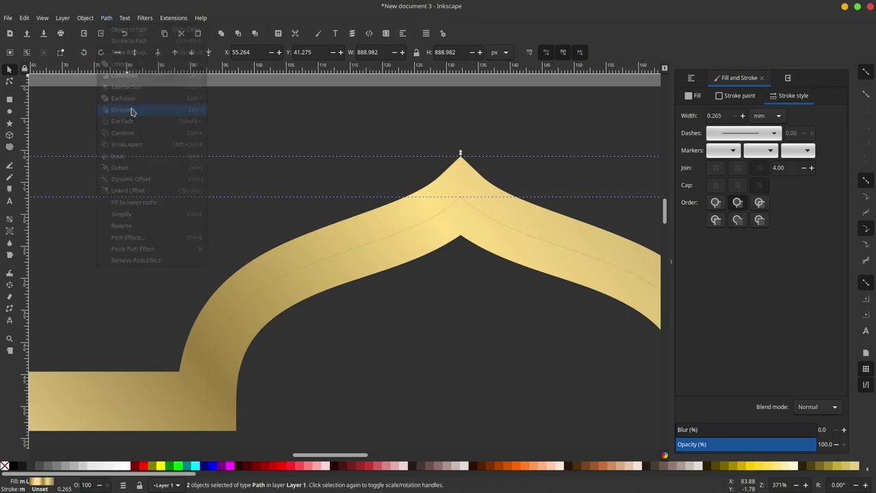
scroll(414, 180, "down", 3, "ctrl")
Drag a cut piece of the frame aside to check the division, then clear the selection
scroll(382, 196, "down", 3, "ctrl")
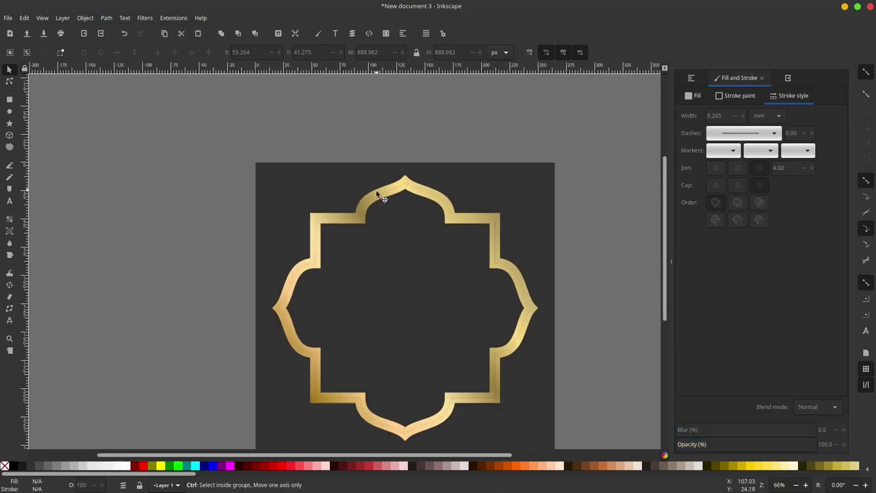
scroll(385, 204, "up", 3, "ctrl")
scroll(393, 196, "up", 2, "ctrl")
left_click(393, 196)
mouse_move(393, 196)
left_mouse_down()
mouse_move(327, 313)
mouse_move(348, 293)
left_mouse_up()
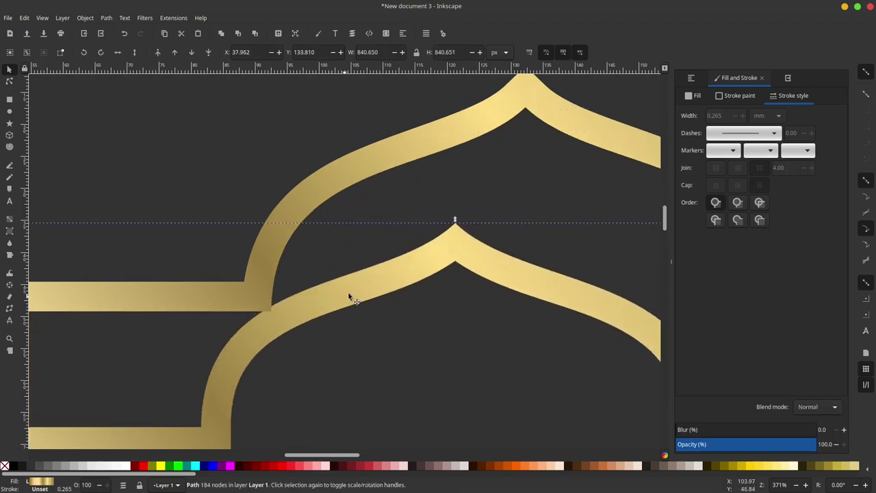
scroll(363, 281, "down", 1, "ctrl")
scroll(363, 260, "down", 2, "ctrl")
left_click(401, 134)
scroll(384, 178, "down", 1, "ctrl")
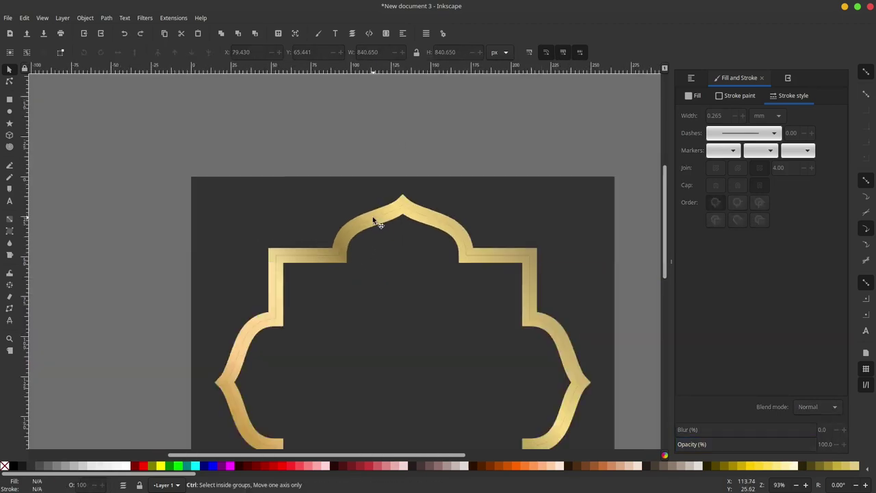
scroll(380, 240, "down", 2, "ctrl")
scroll(348, 234, "up", 3, "ctrl")
scroll(320, 236, "up", 2, "ctrl")
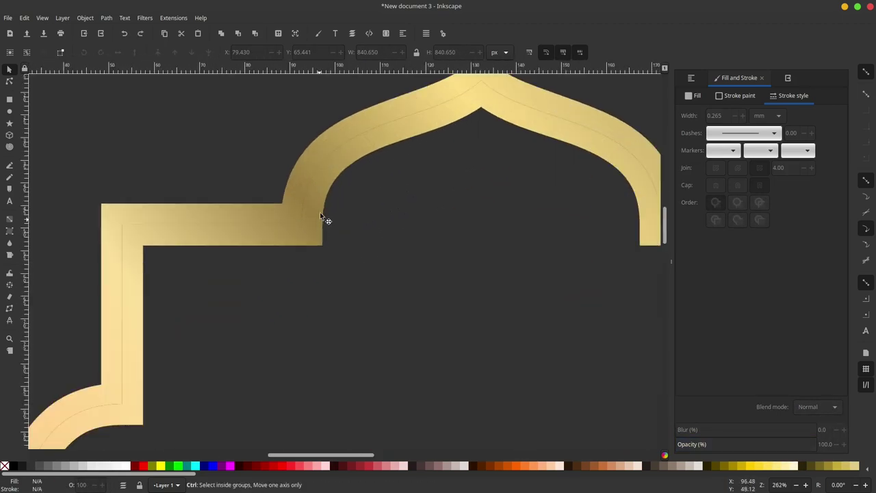
scroll(339, 174, "down", 3, "ctrl")
scroll(338, 179, "down", 1, "ctrl")
left_click(335, 191)
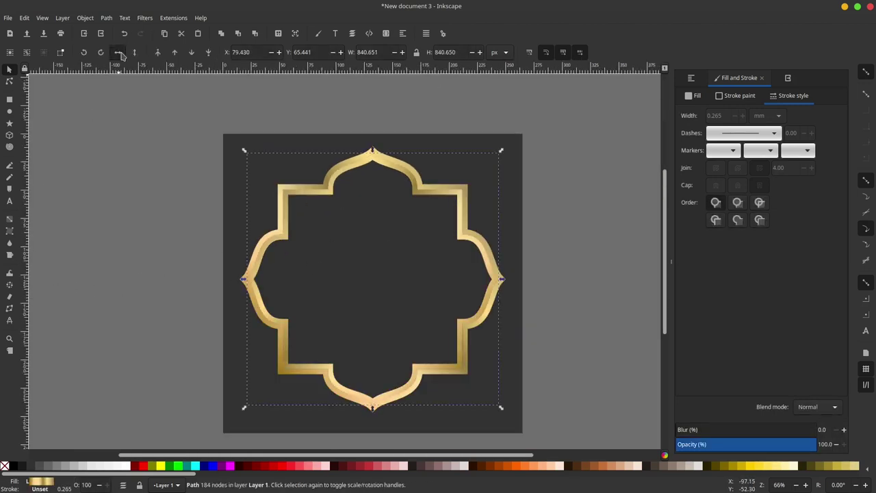
key("Escape")
Undo the last change to the frame with Ctrl+Z and reselect the gold frame path
scroll(463, 226, "up", 3, "ctrl")
scroll(464, 227, "up", 3, "ctrl")
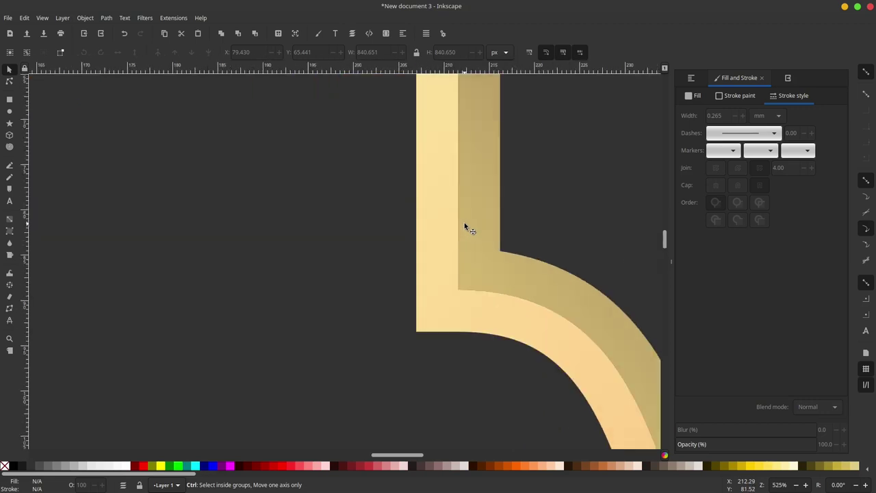
scroll(526, 201, "down", 5, "ctrl")
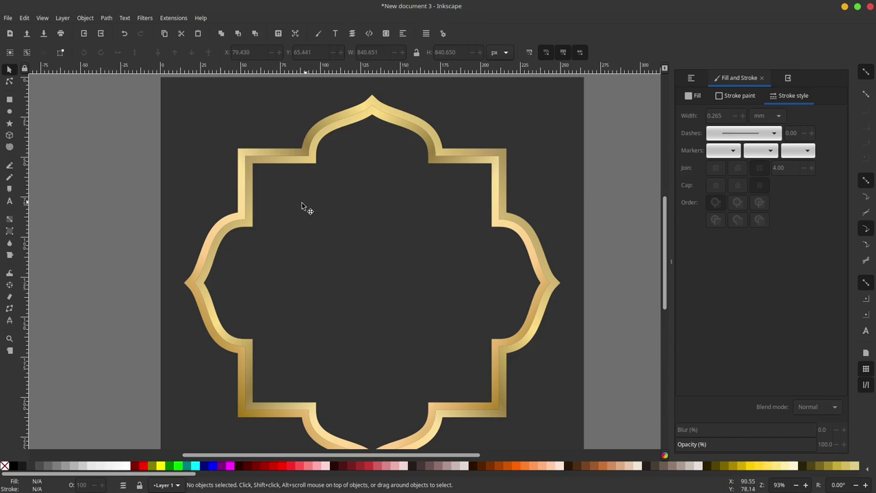
key("ctrl+z")
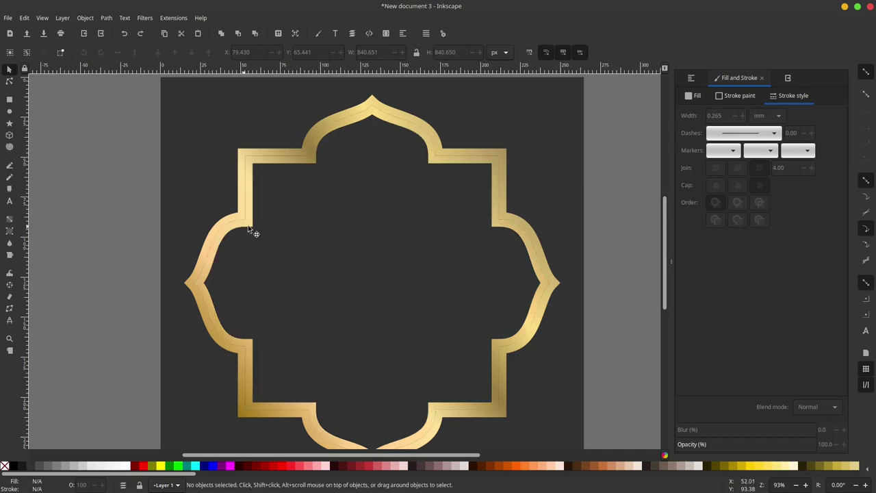
left_click(247, 228)
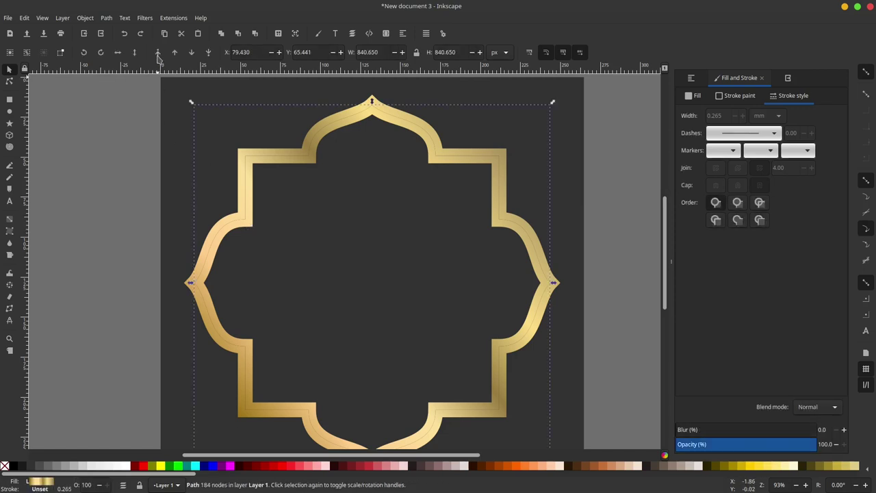
Reverse the frame's gold gradient and drag its handles to run top-left to lower right
left_click(10, 223)
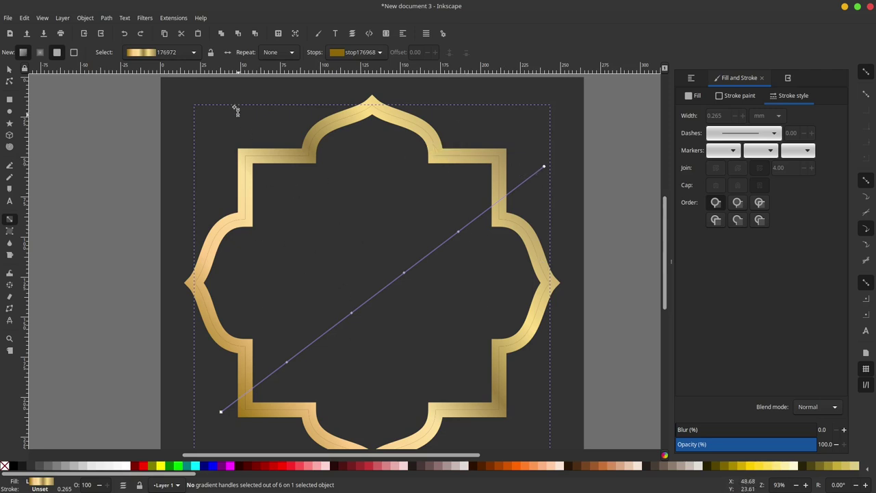
left_click(229, 55)
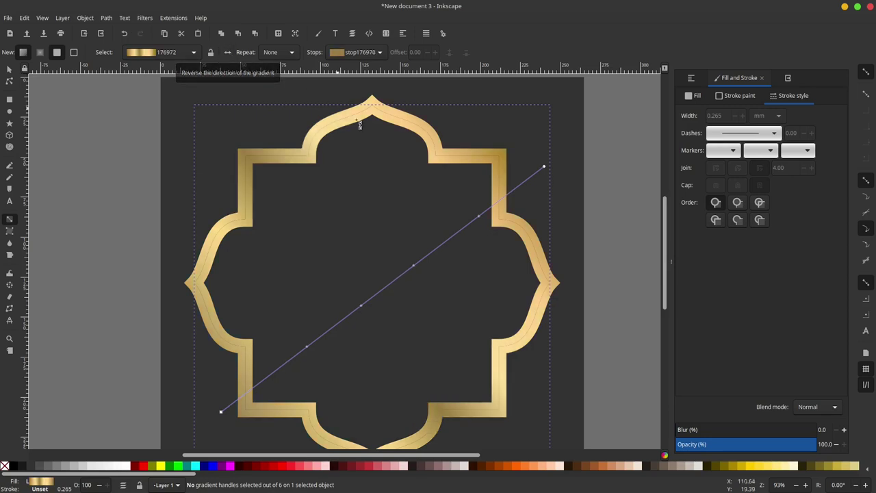
scroll(324, 202, "down", 2, "ctrl")
scroll(342, 212, "up", 2, "ctrl")
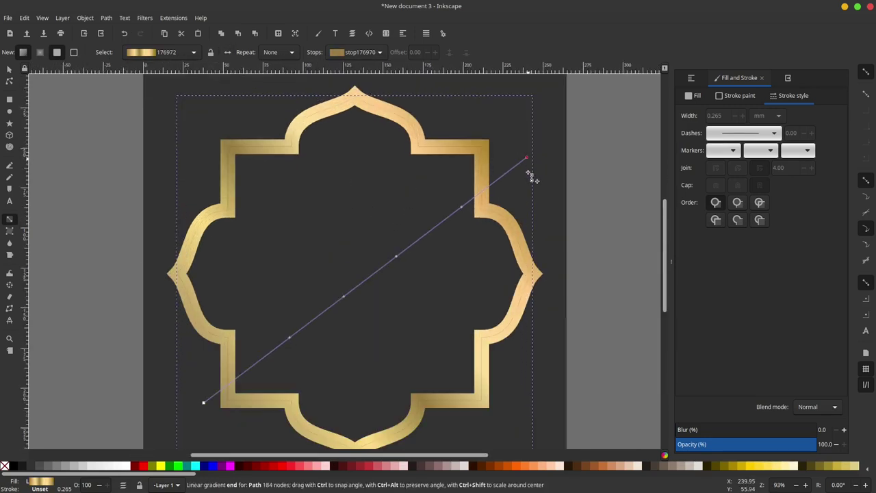
mouse_move(527, 159)
left_mouse_down()
mouse_move(420, 410)
mouse_move(352, 428)
left_mouse_up()
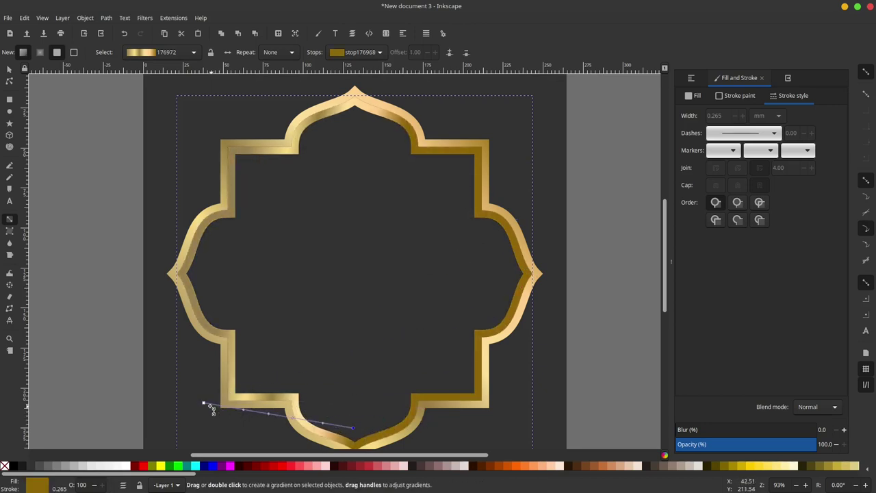
mouse_move(203, 404)
left_mouse_down()
mouse_move(287, 138)
mouse_move(283, 122)
left_mouse_up()
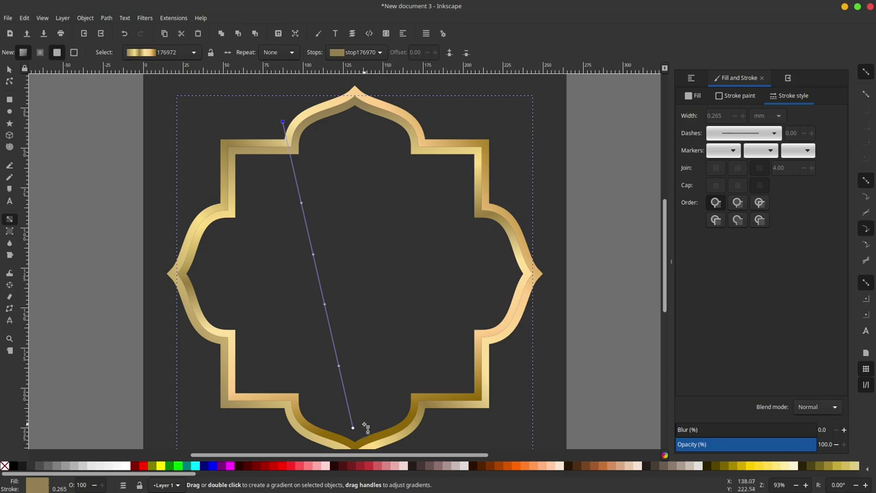
left_click_drag(354, 430, 498, 434)
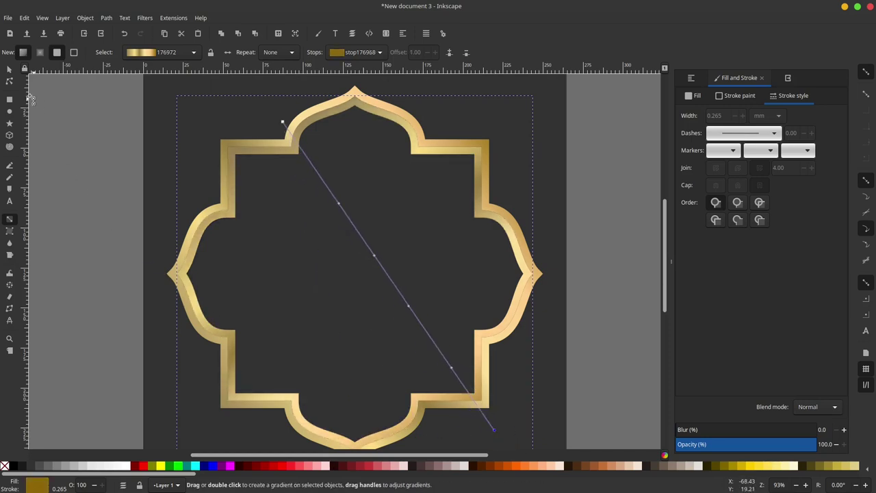
left_click(9, 69)
left_click(409, 170)
scroll(410, 173, "down", 3, "ctrl")
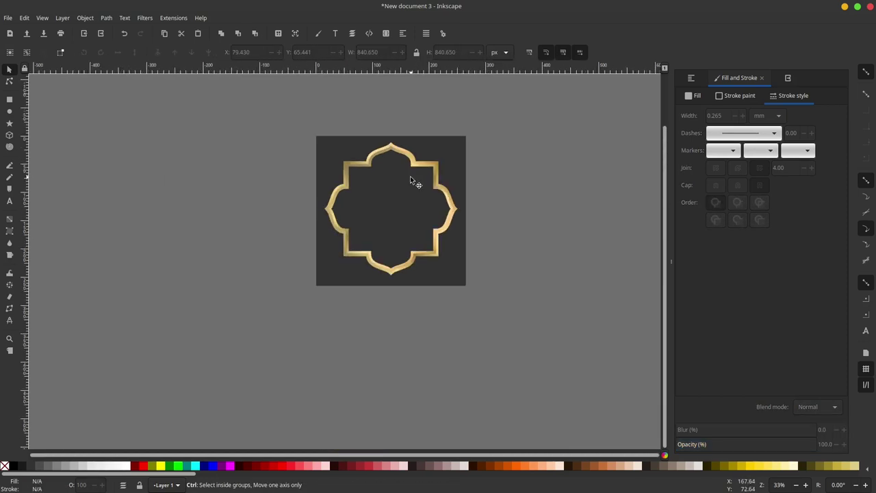
scroll(410, 173, "up", 2, "ctrl")
scroll(415, 140, "up", 3, "ctrl")
scroll(411, 144, "up", 3, "ctrl")
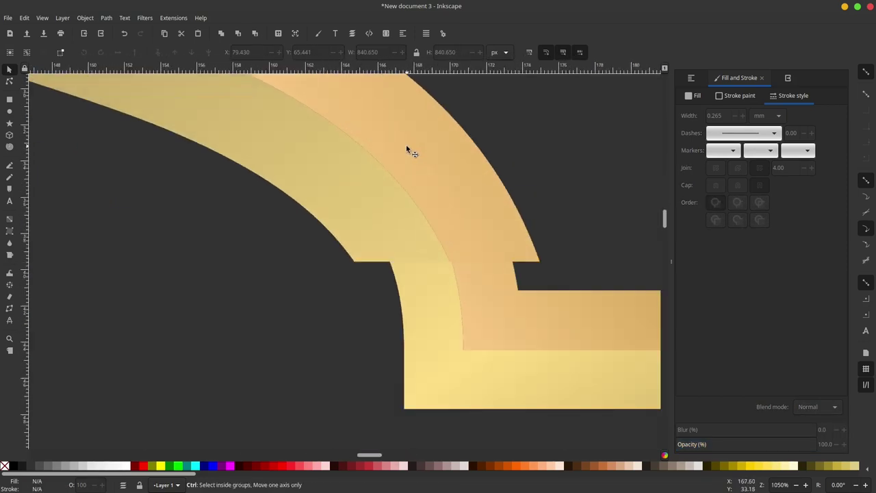
scroll(405, 161, "up", 2, "ctrl")
scroll(386, 201, "down", 2, "ctrl")
scroll(404, 235, "down", 2, "ctrl")
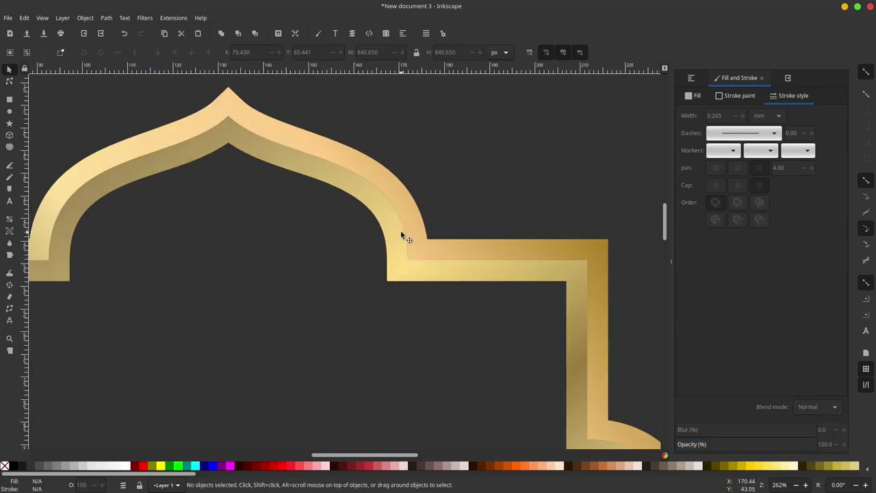
scroll(408, 228, "down", 3, "ctrl")
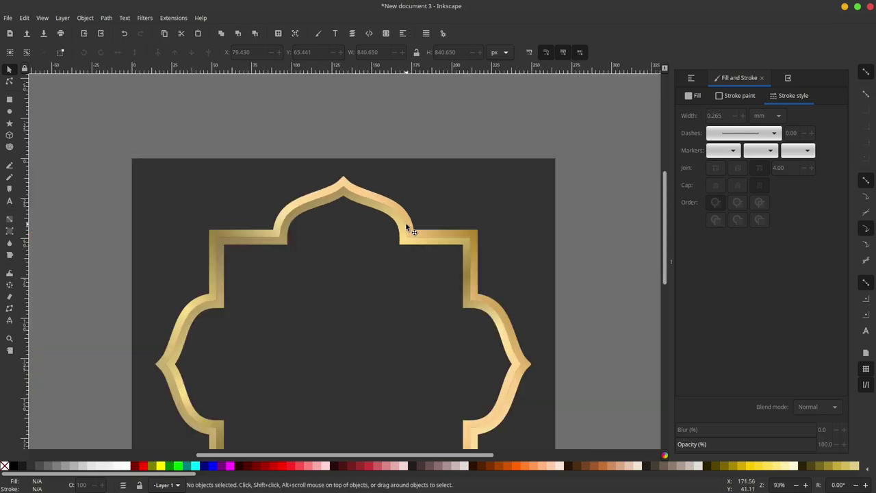
scroll(408, 229, "up", 3, "ctrl")
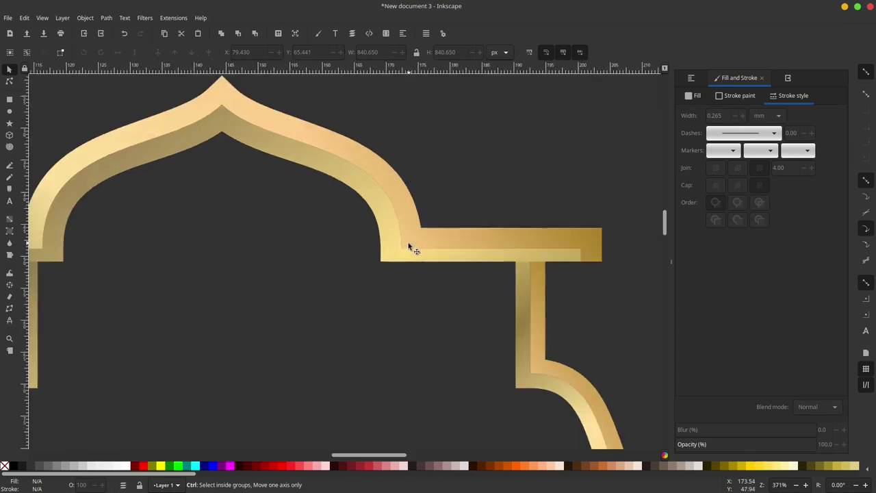
scroll(408, 246, "up", 3, "ctrl")
scroll(370, 226, "up", 3, "ctrl")
scroll(354, 212, "up", 2, "ctrl")
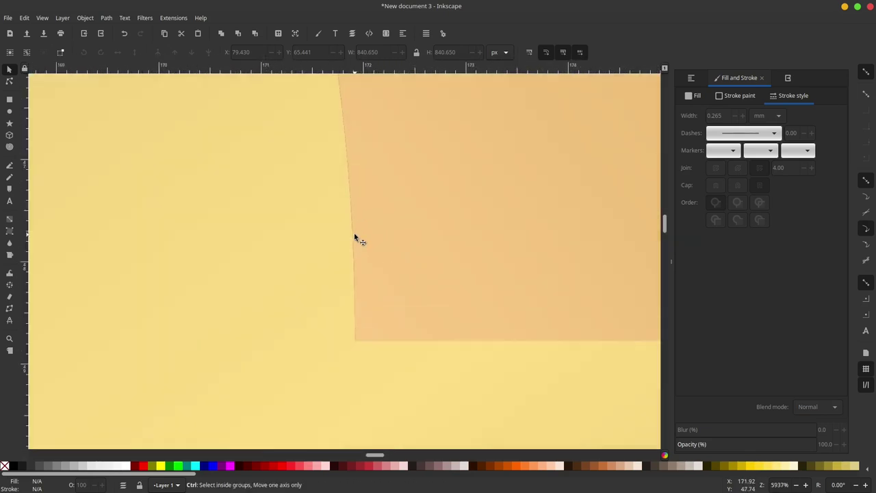
scroll(354, 233, "up", 1, "ctrl")
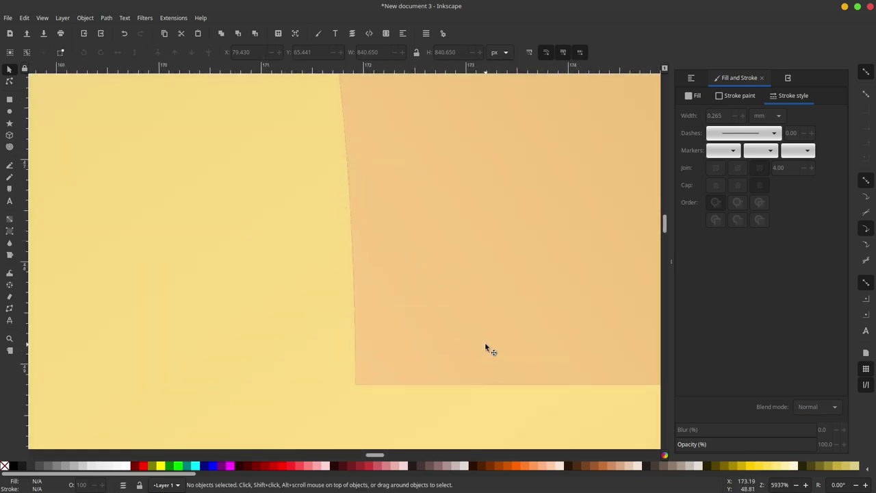
scroll(473, 250, "down", 4, "ctrl")
scroll(423, 228, "down", 4, "ctrl")
scroll(413, 225, "down", 3, "ctrl")
scroll(413, 225, "down", 4, "ctrl")
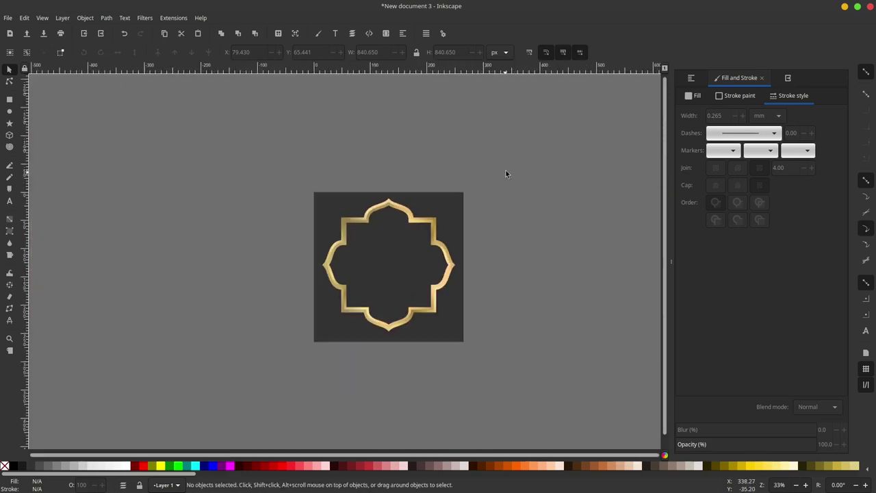
left_click_drag(529, 147, 306, 335)
Group the inner and outer gold bands into one 2-object group, then deselect
scroll(445, 258, "up", 2, "ctrl")
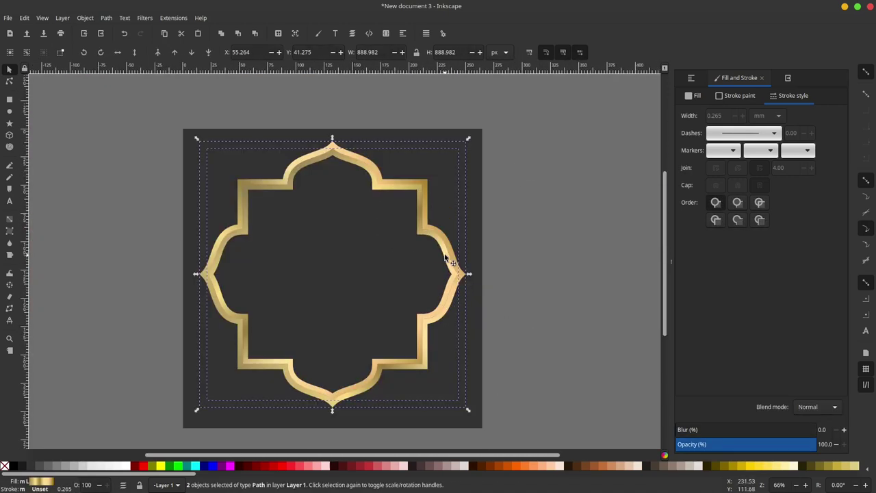
scroll(417, 225, "up", 6, "ctrl")
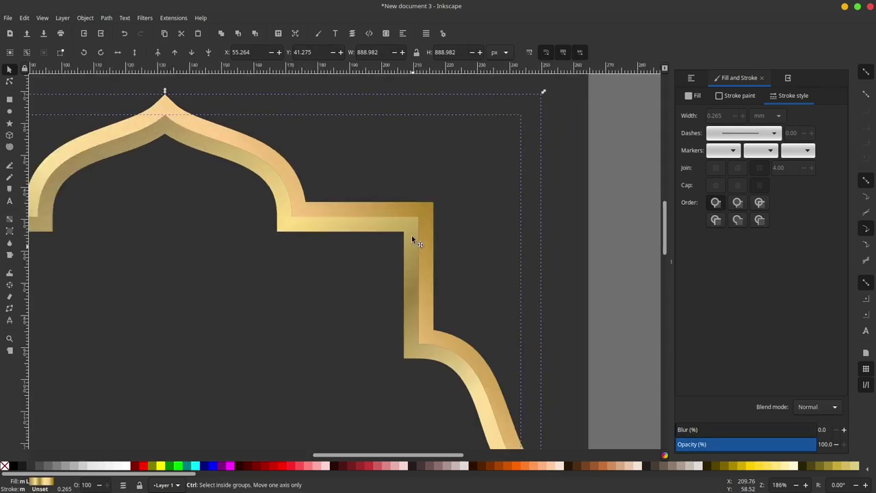
scroll(419, 233, "up", 1, "ctrl")
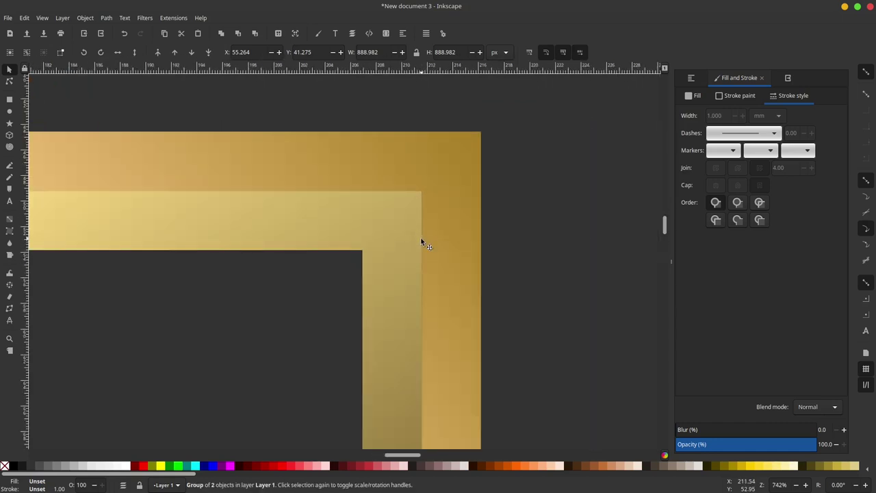
key("ctrl")
scroll(422, 256, "down", 3, "ctrl")
scroll(470, 210, "down", 3, "ctrl")
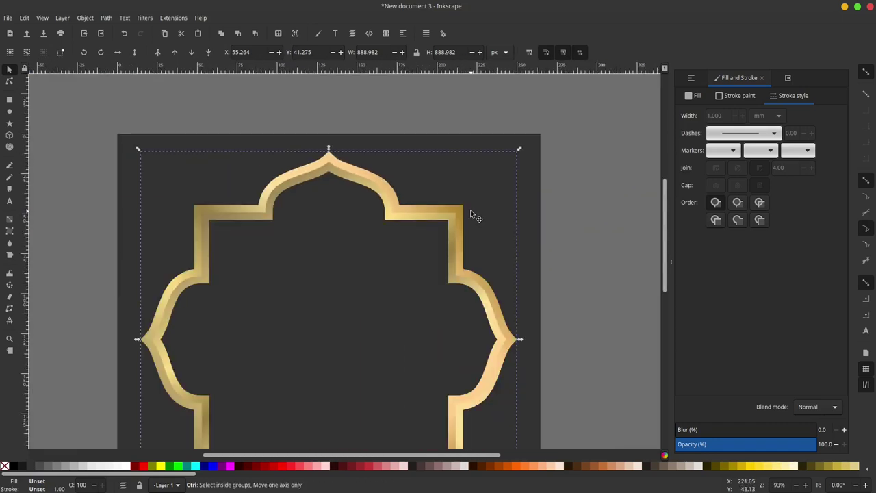
left_click(588, 206)
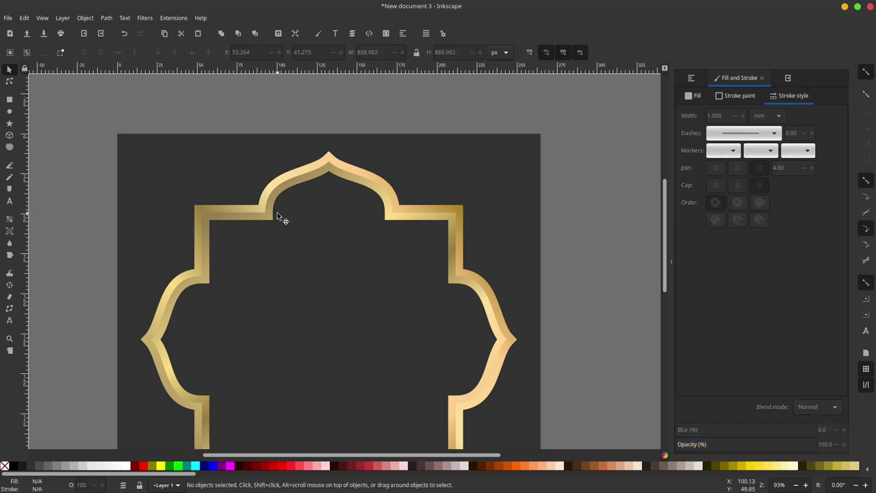
scroll(270, 193, "up", 3, "ctrl")
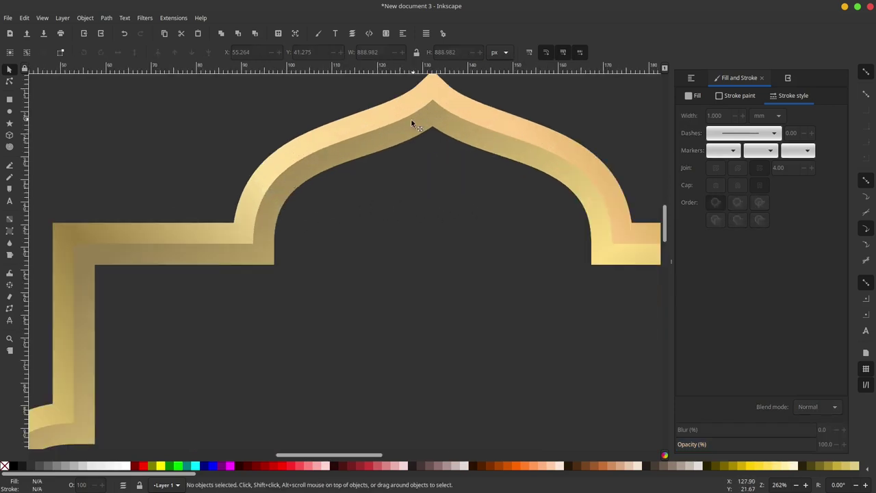
scroll(377, 247, "down", 1, "ctrl")
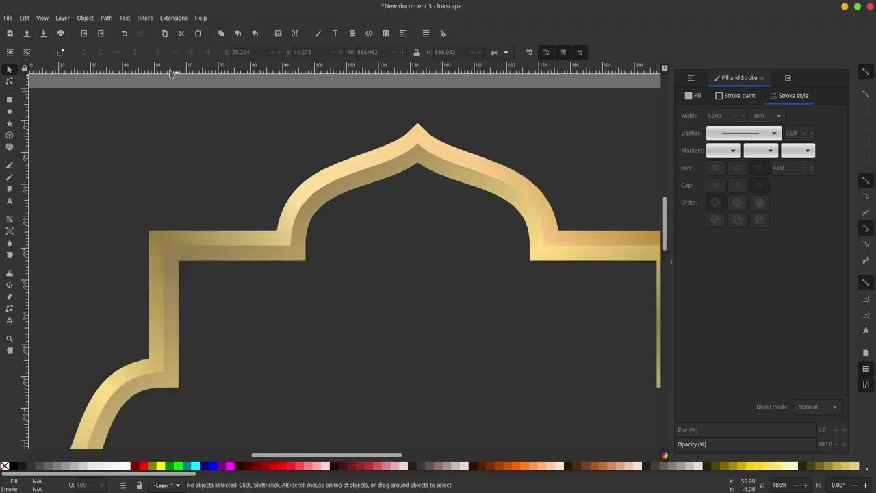
left_click(107, 18)
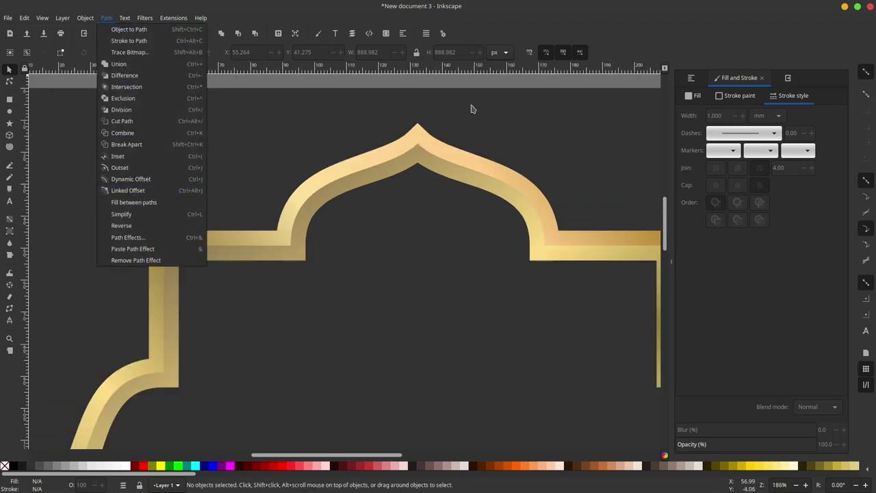
left_click(498, 82)
scroll(284, 231, "up", 3)
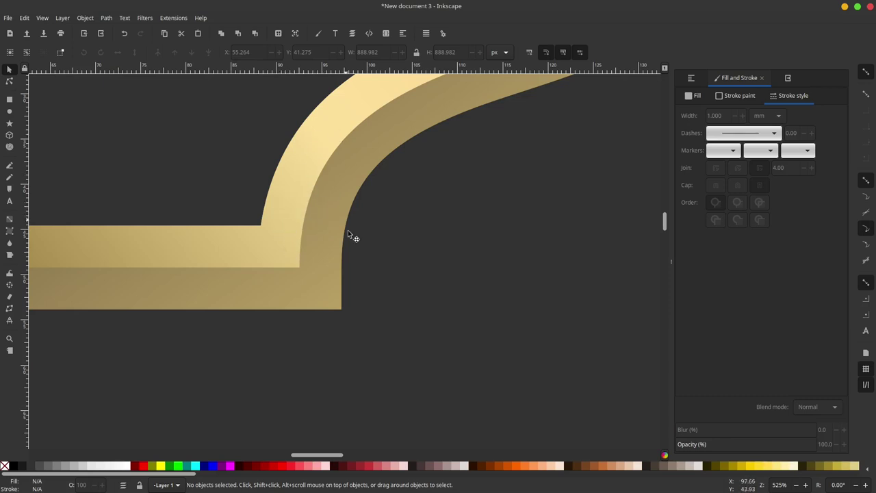
scroll(342, 254, "down", 2)
scroll(322, 256, "down", 2)
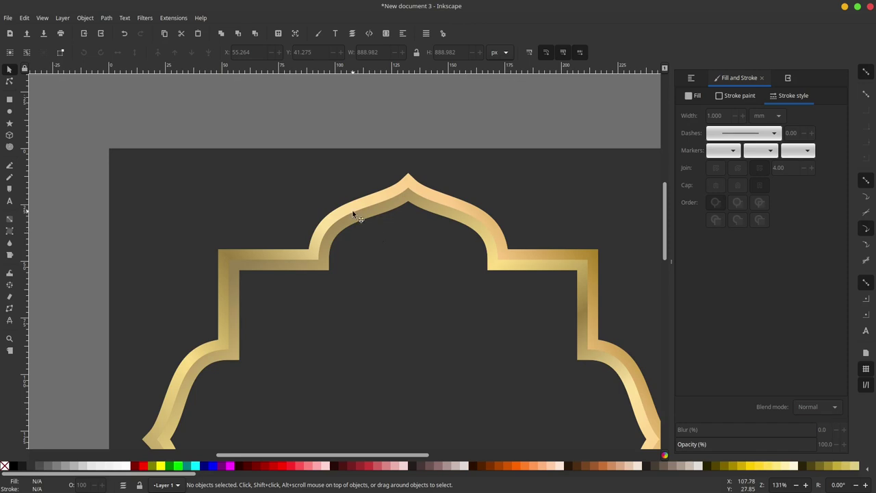
scroll(353, 214, "down", 2)
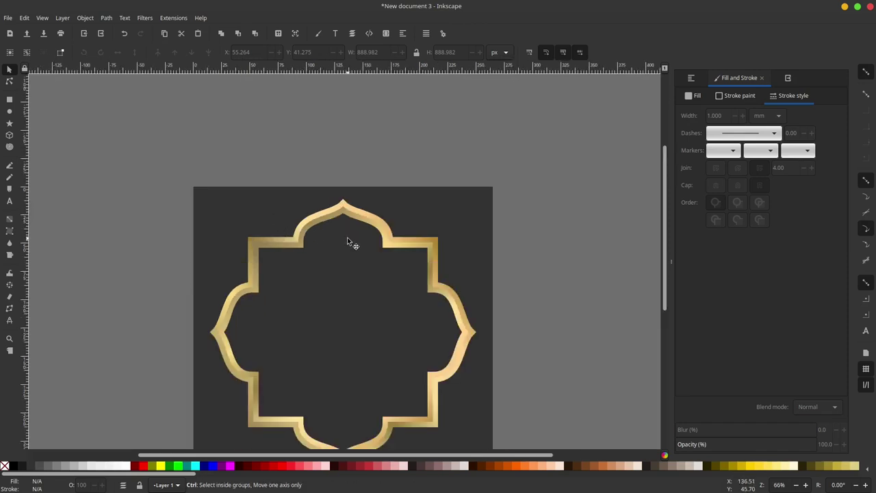
scroll(387, 200, "down", 2)
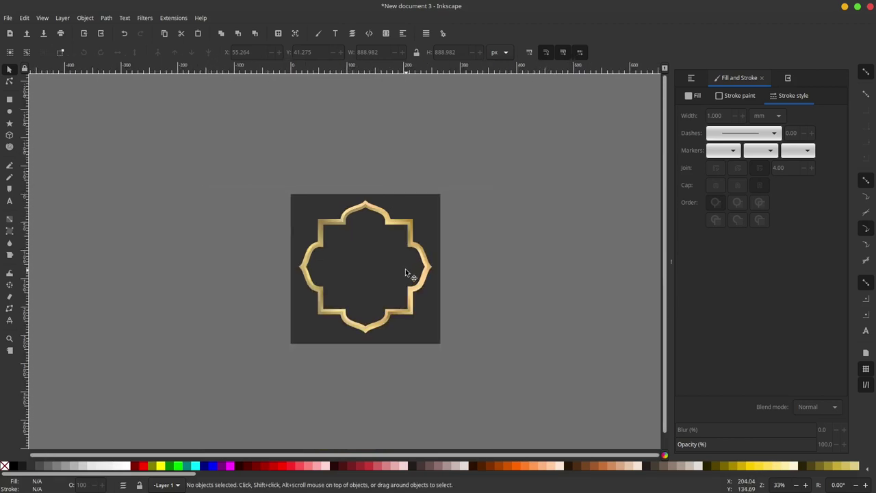
scroll(404, 268, "up", 2)
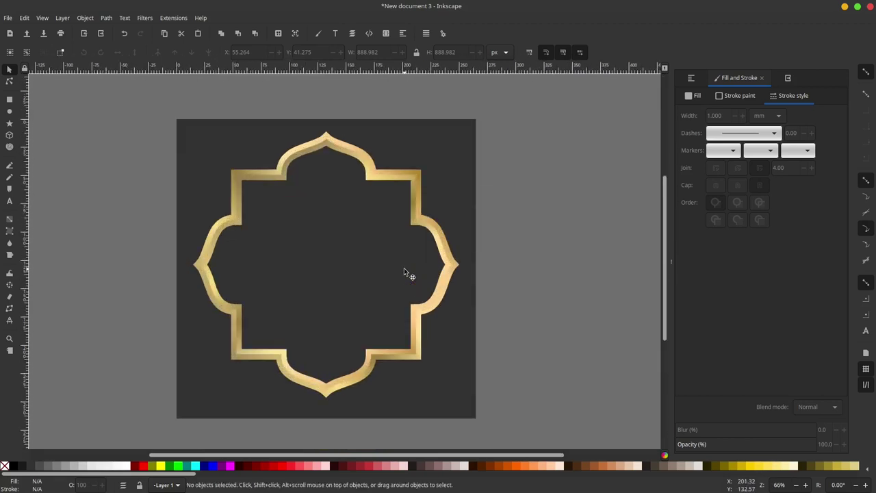